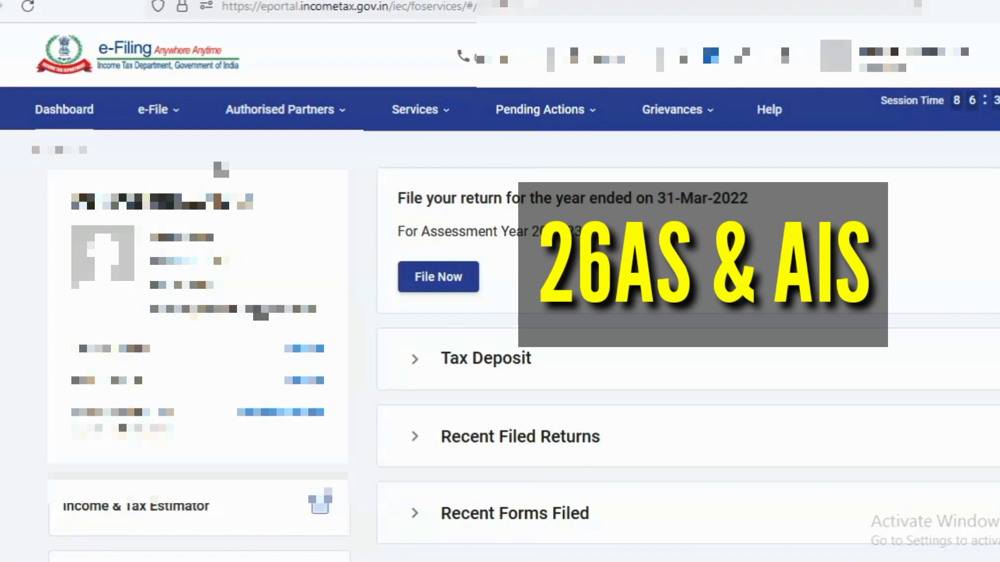
- Open the income tax return filing for assessment year 2022-23 and continue with the Online mode of filing
mouse_move(164, 125)
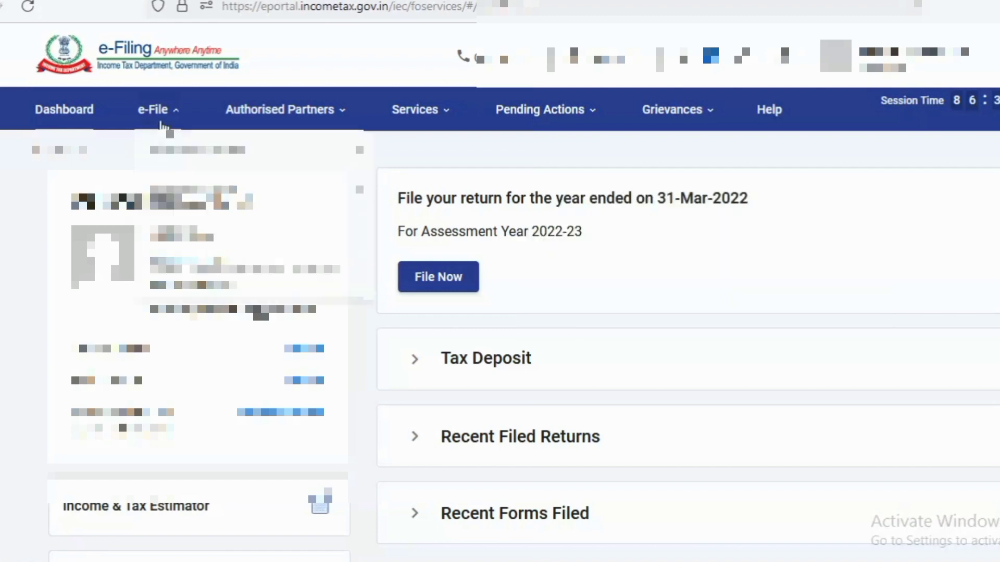
mouse_move(221, 155)
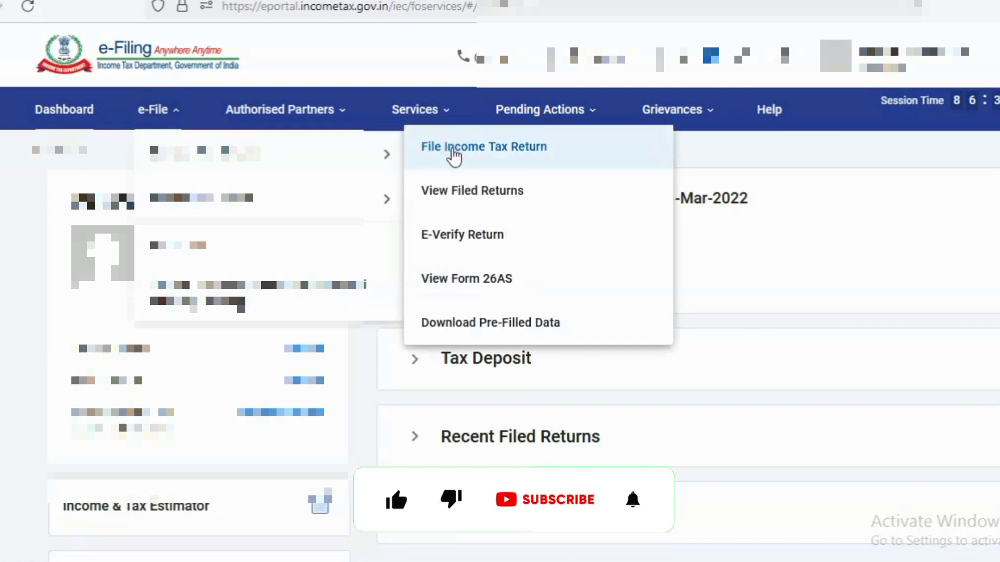
left_click(453, 152)
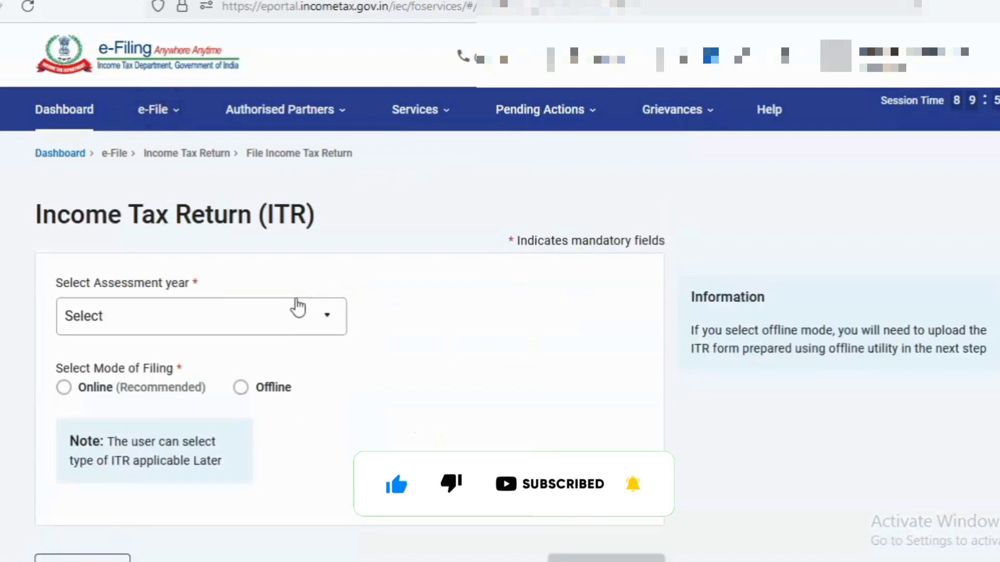
left_click(263, 319)
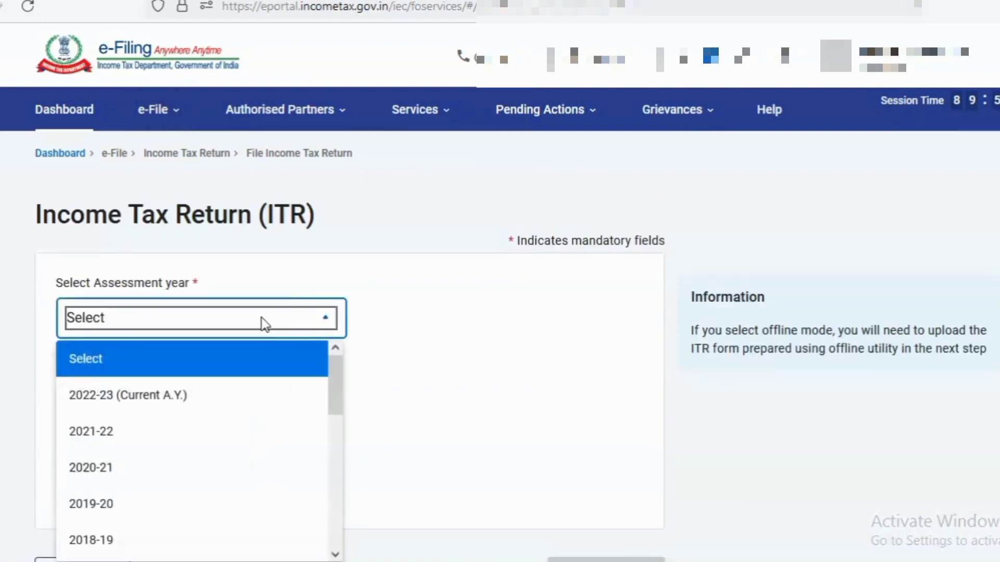
left_click(105, 396)
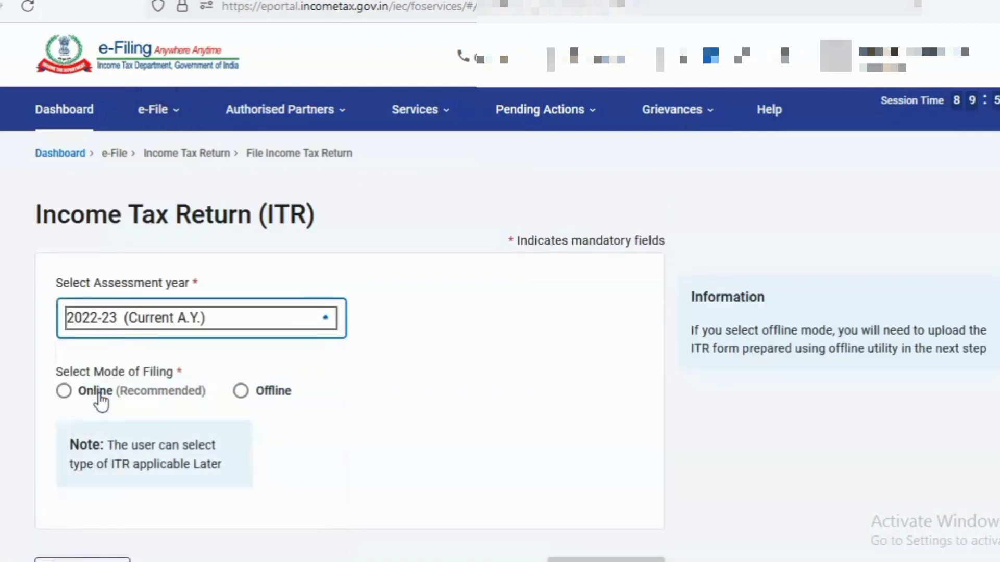
left_click(64, 392)
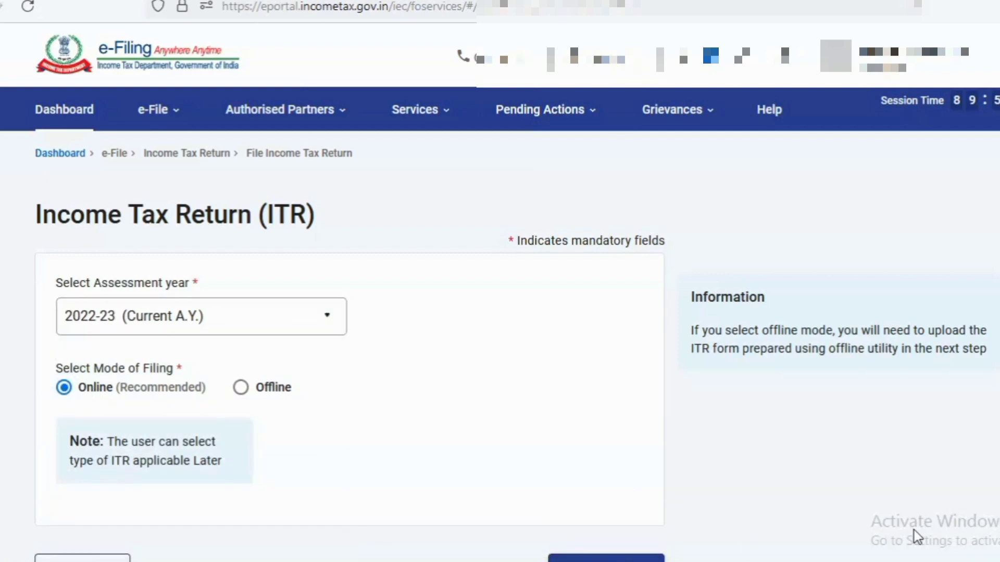
scroll(739, 417, "down", 3)
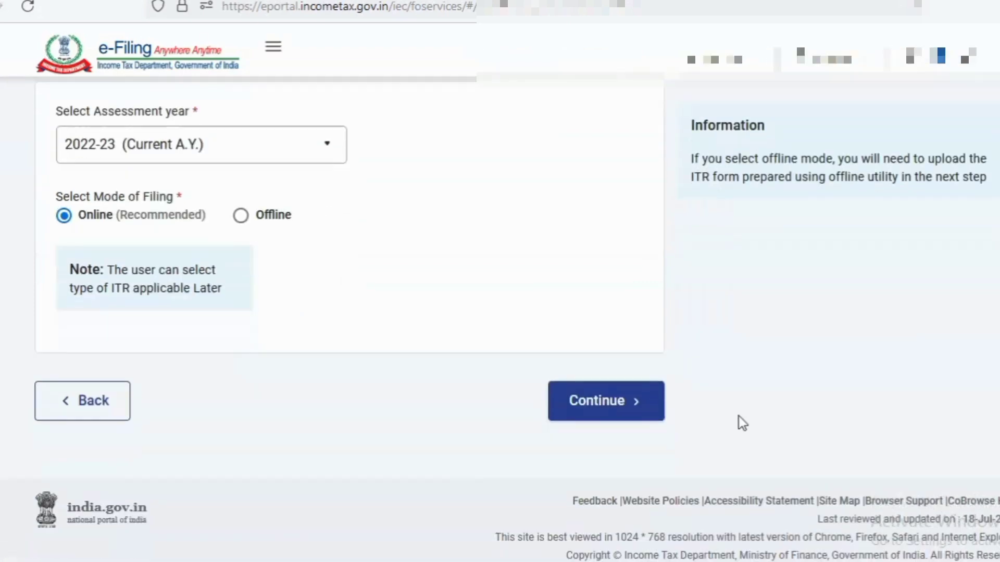
left_click(605, 410)
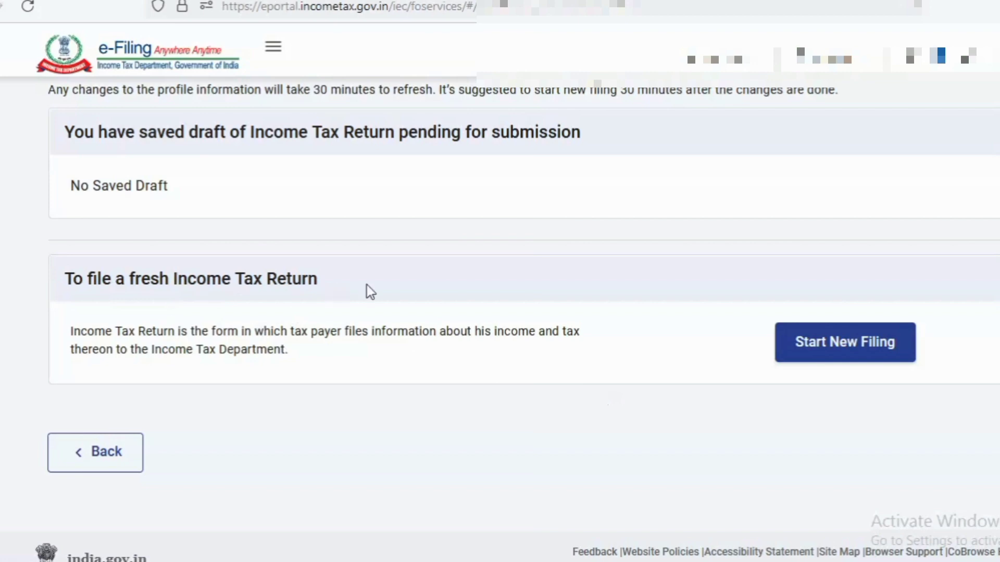
- Start a new filing with Individual status and proceed with the ITR-1 form
left_click(854, 345)
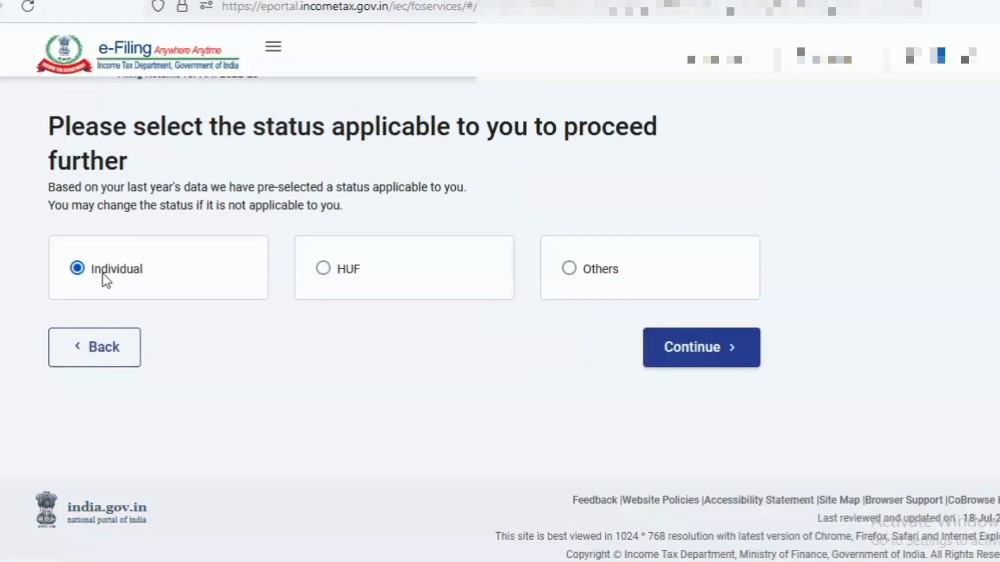
left_click(676, 354)
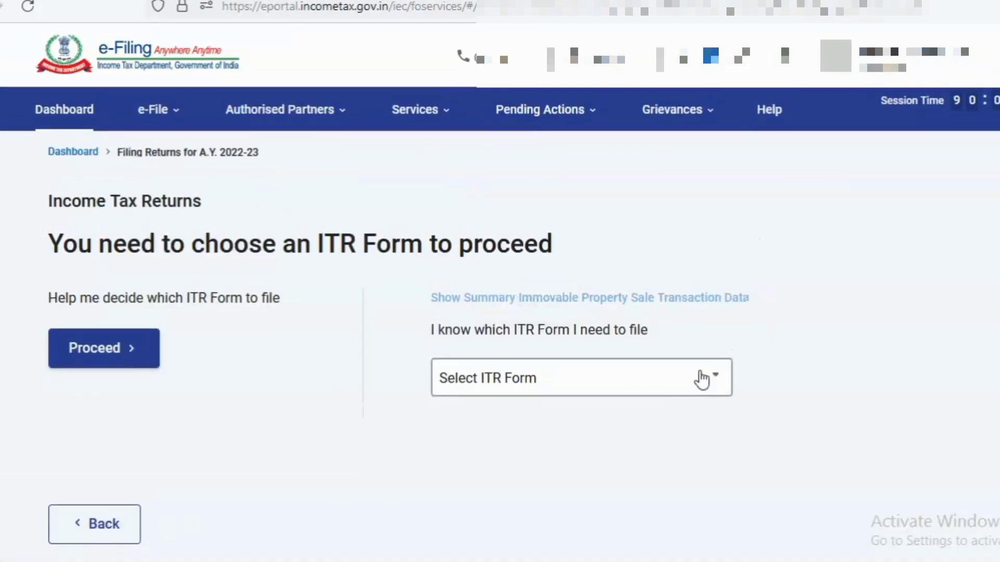
left_click(677, 383)
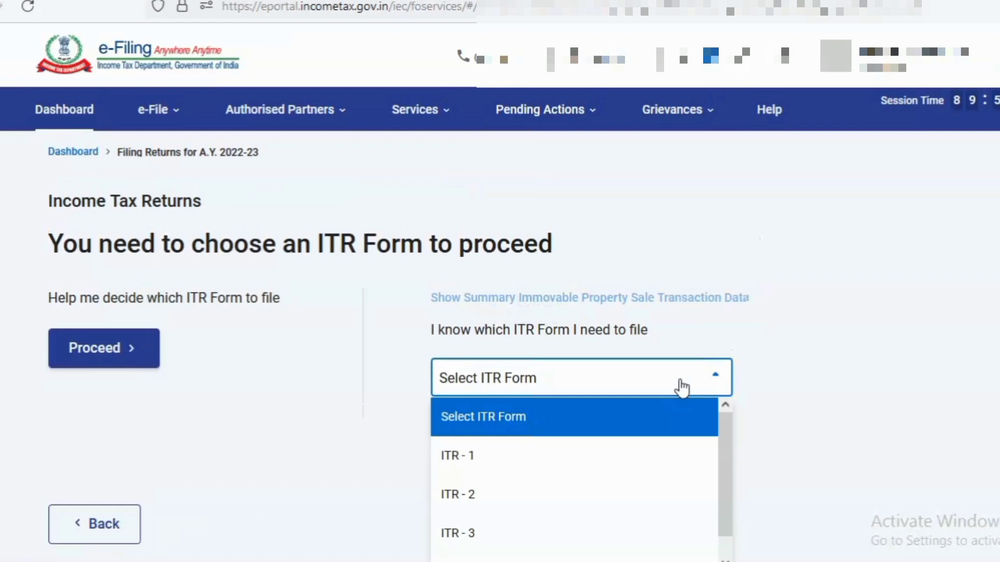
left_click(460, 471)
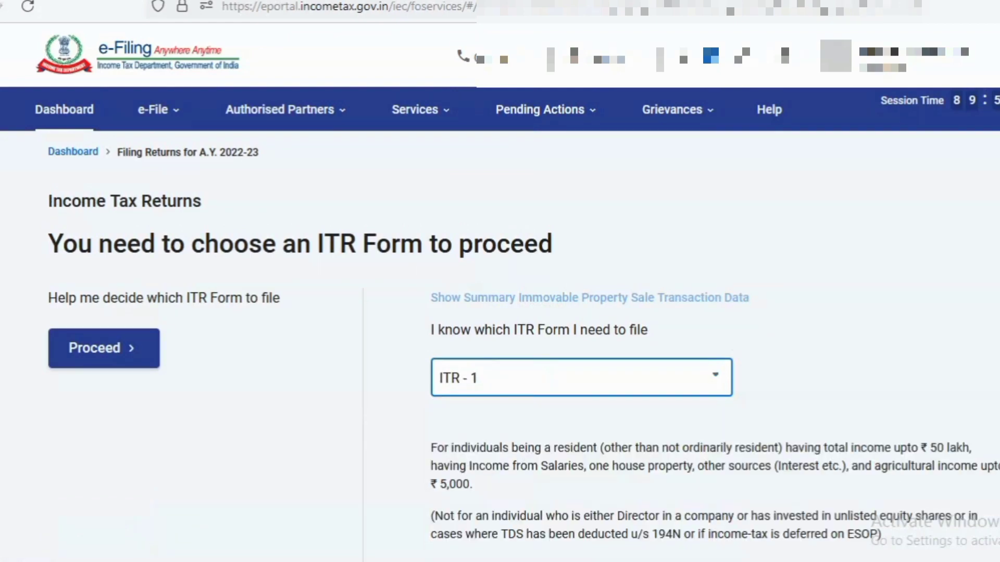
scroll(747, 377, "down", 5)
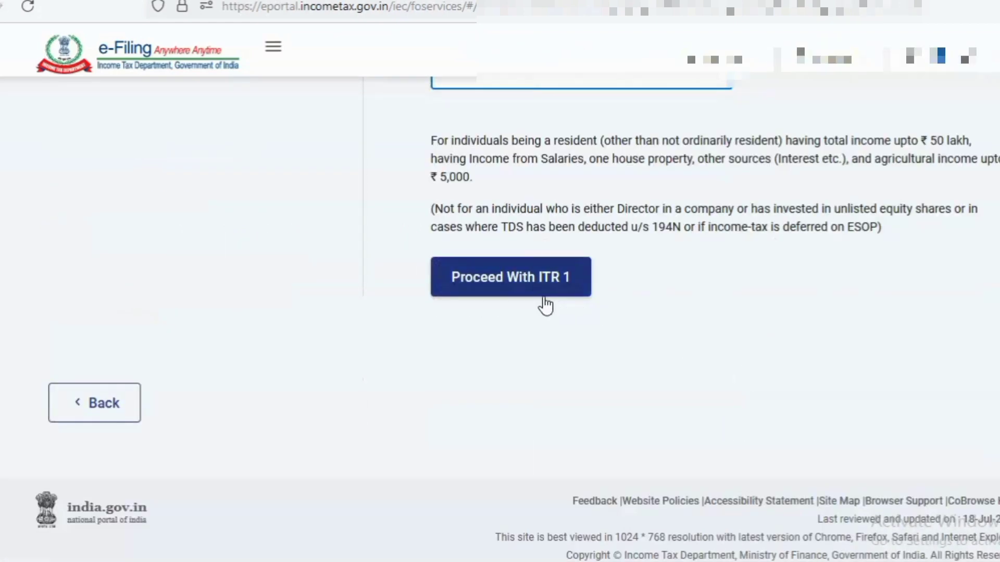
left_click(499, 277)
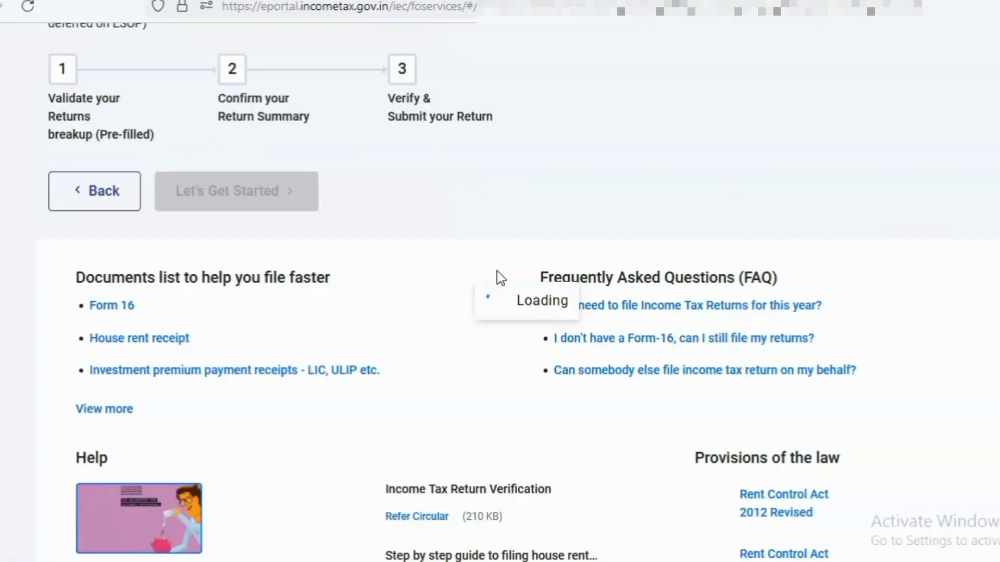
- Get started with ITR-1, give taxable income above the basic exemption limit as the filing reason, and acknowledge the pre-filled return notice
scroll(337, 397, "up", 5)
scroll(568, 407, "up", 1)
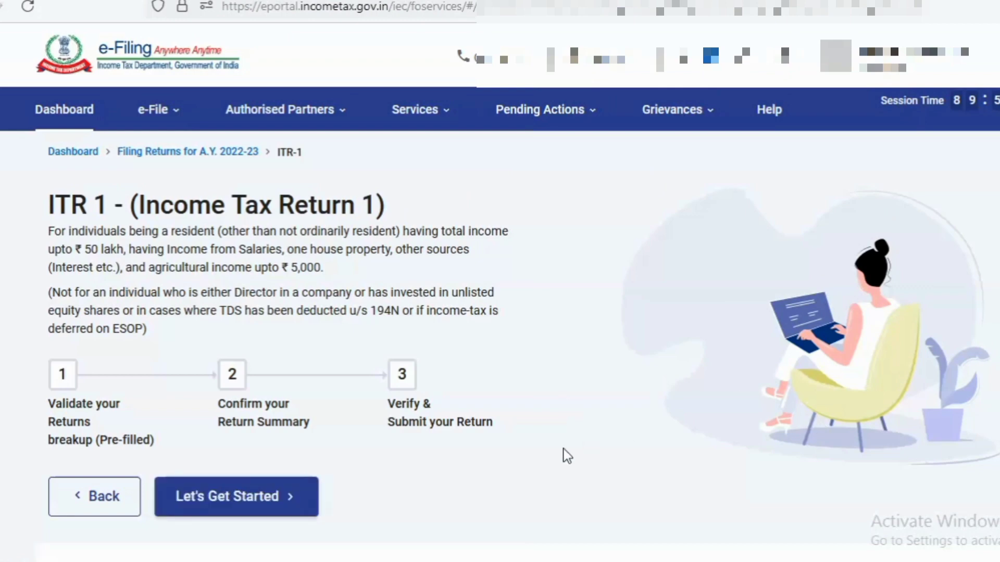
left_click(212, 513)
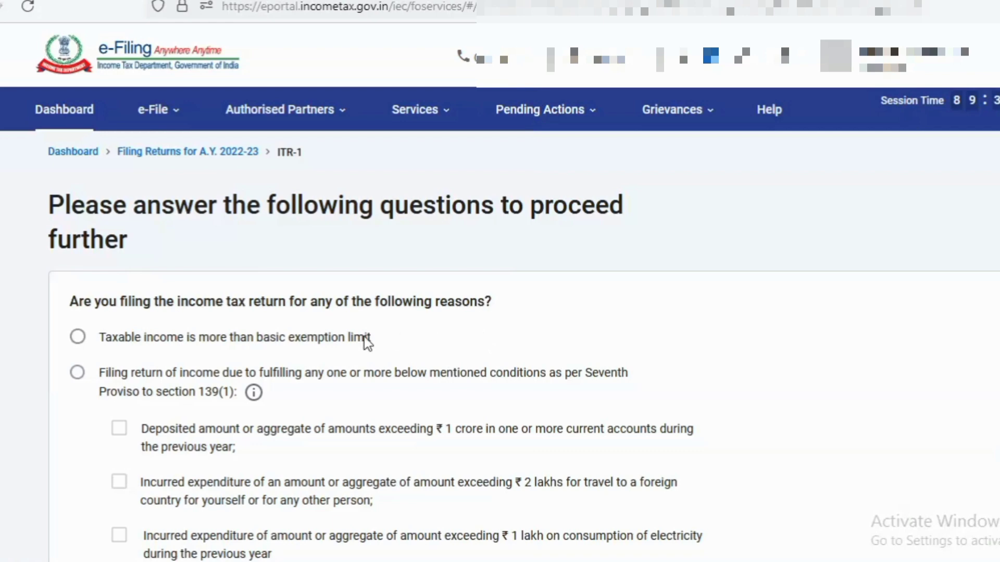
left_click(78, 338)
scroll(946, 514, "down", 5)
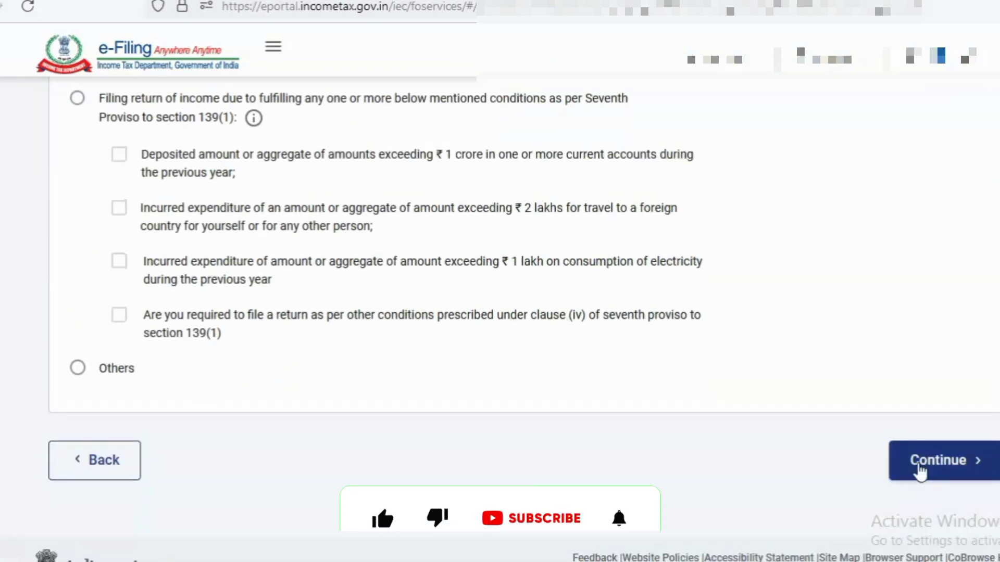
left_click(935, 463)
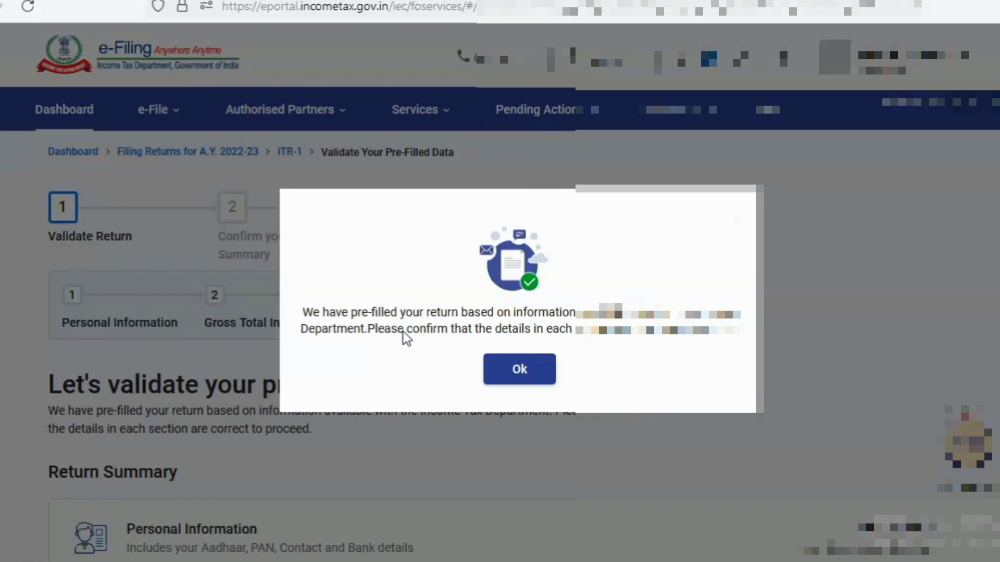
left_click(508, 371)
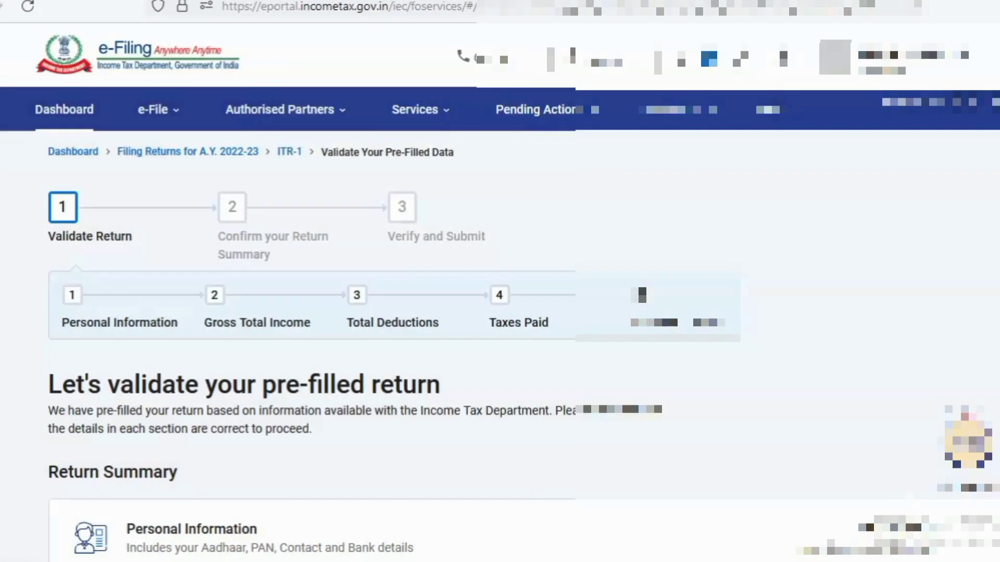
- Review the Nature of Employment options in the personal information and keep Central Government selected
scroll(500, 344, "down", 5)
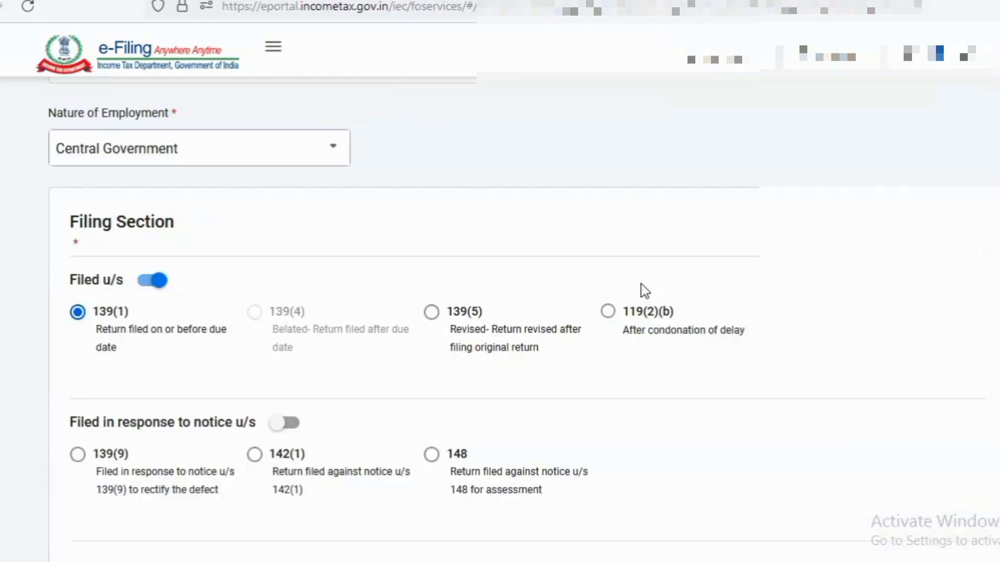
left_click(336, 152)
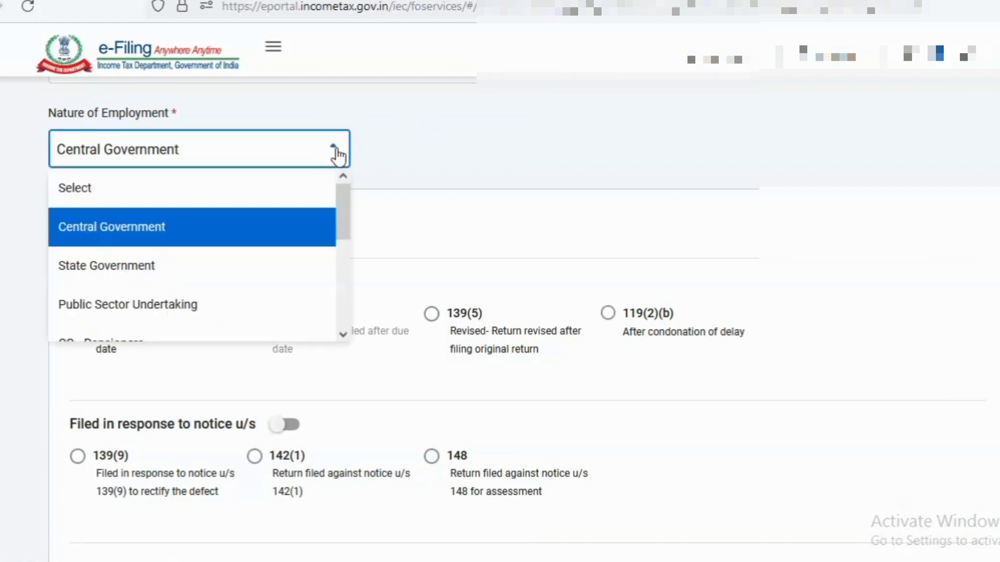
left_click(208, 231)
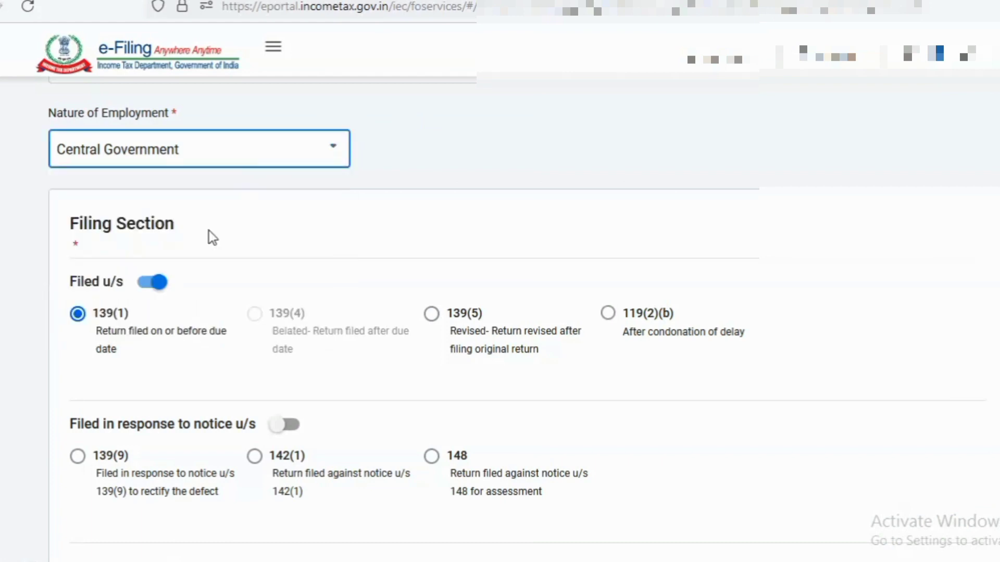
left_click(334, 152)
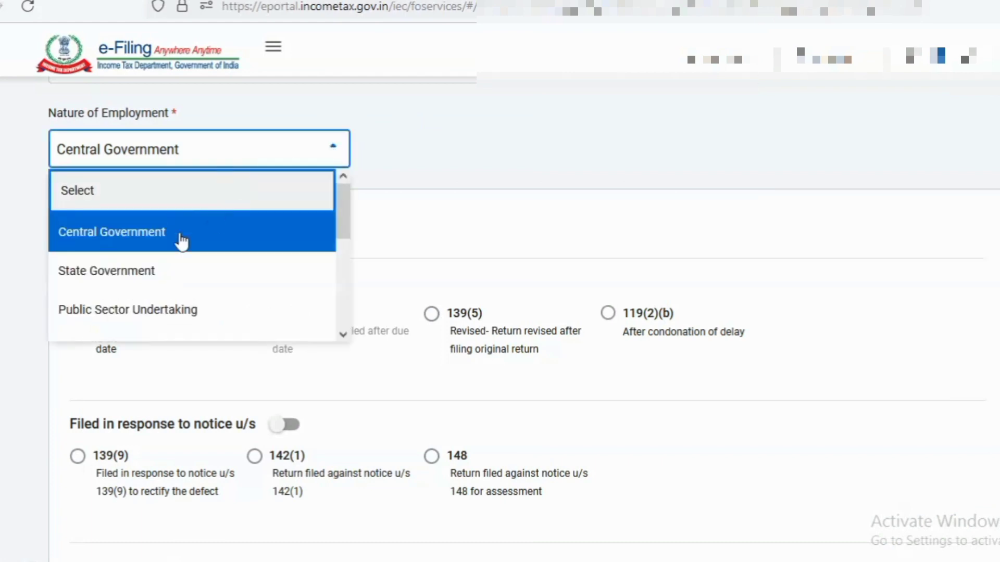
left_click(343, 335)
left_click(343, 335)
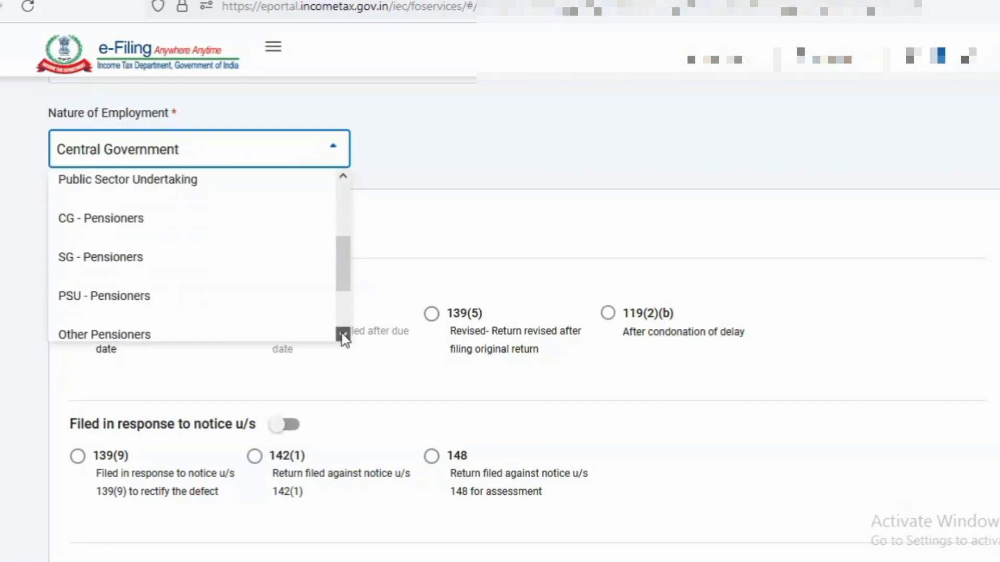
left_click(343, 334)
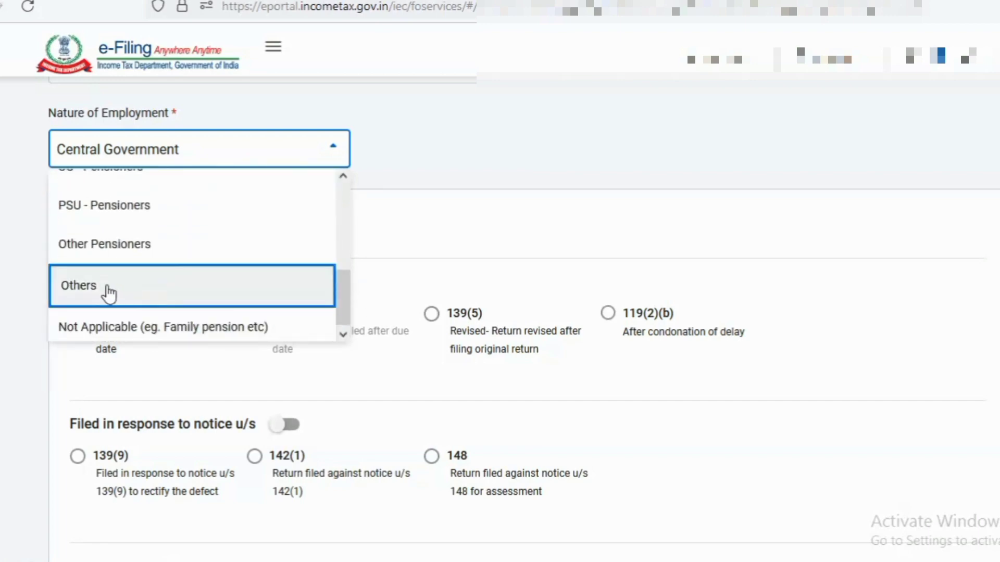
scroll(338, 214, "up", 5)
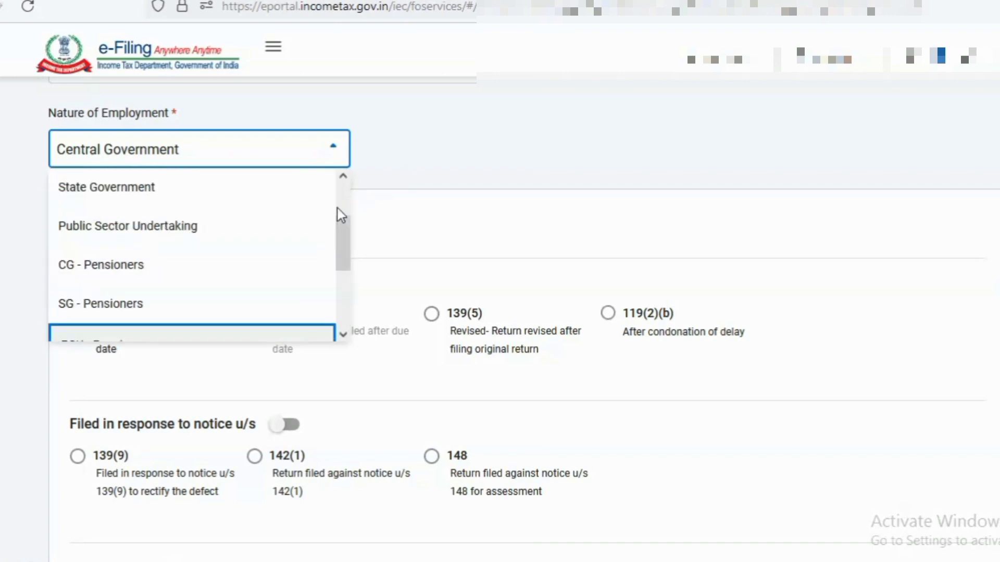
left_click(212, 230)
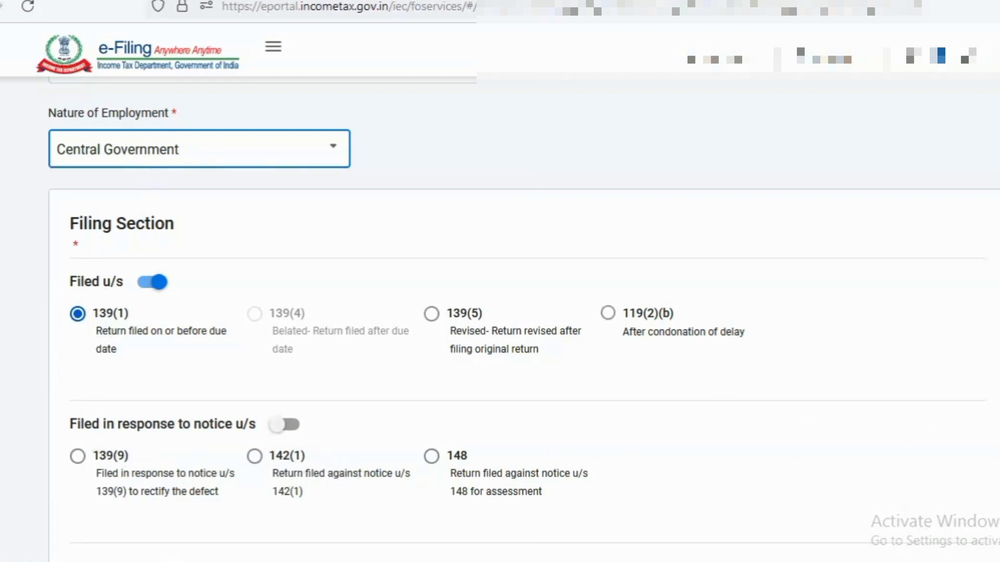
- Review the filing section, the new tax regime choice and the bank details, and confirm the Personal Information section
scroll(523, 319, "down", 5)
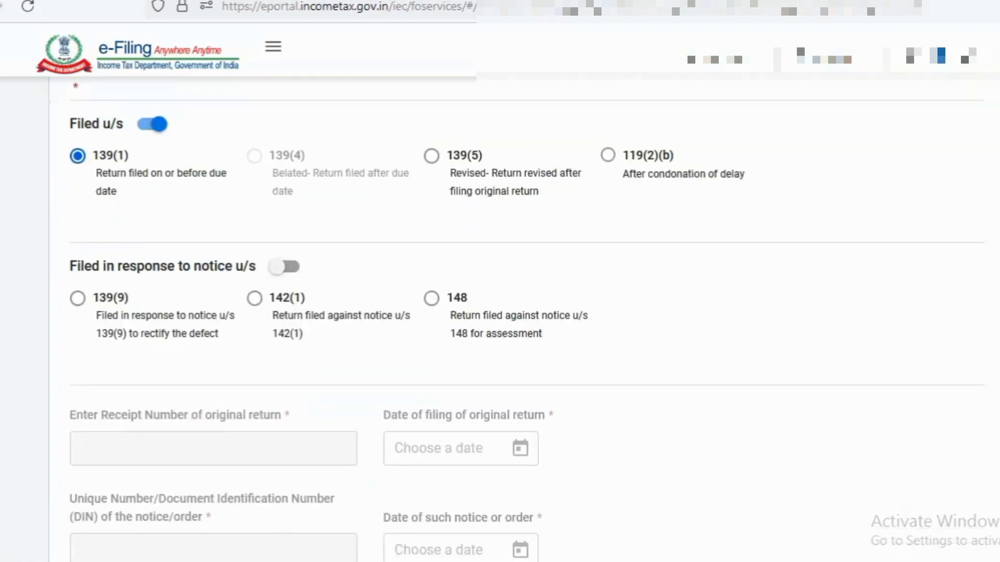
scroll(457, 217, "down", 5)
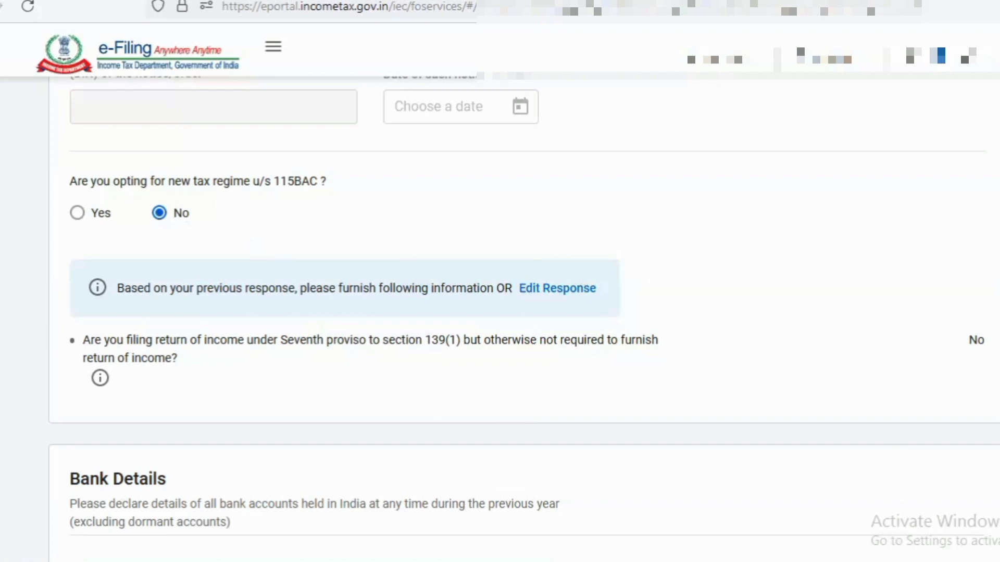
scroll(524, 312, "down", 3)
scroll(947, 504, "down", 2)
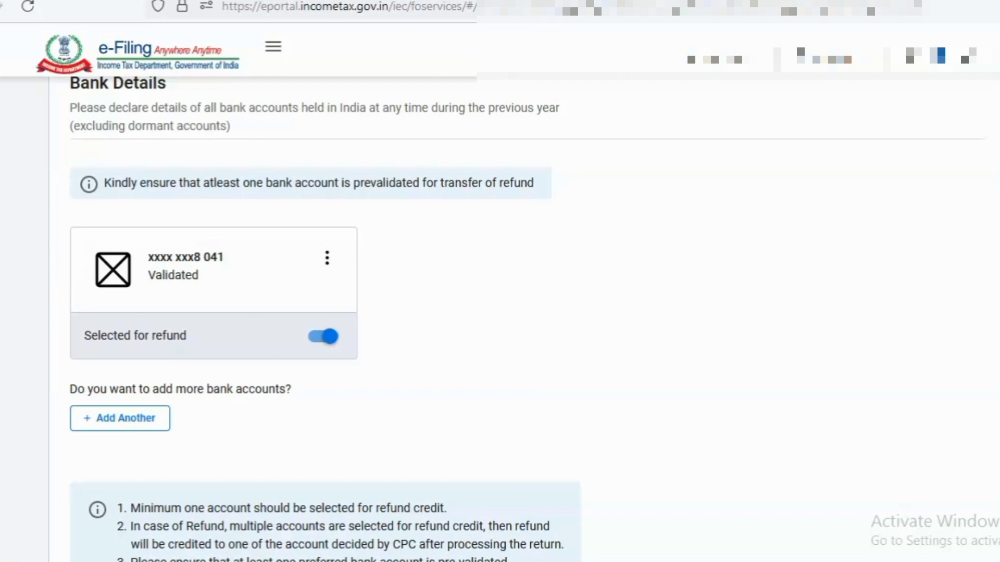
scroll(500, 313, "down", 5)
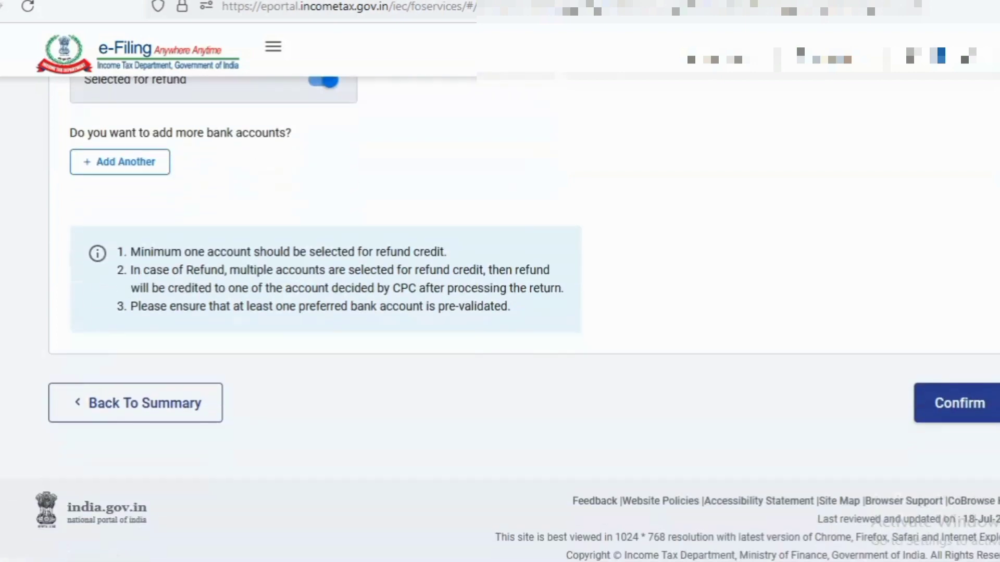
left_click(948, 411)
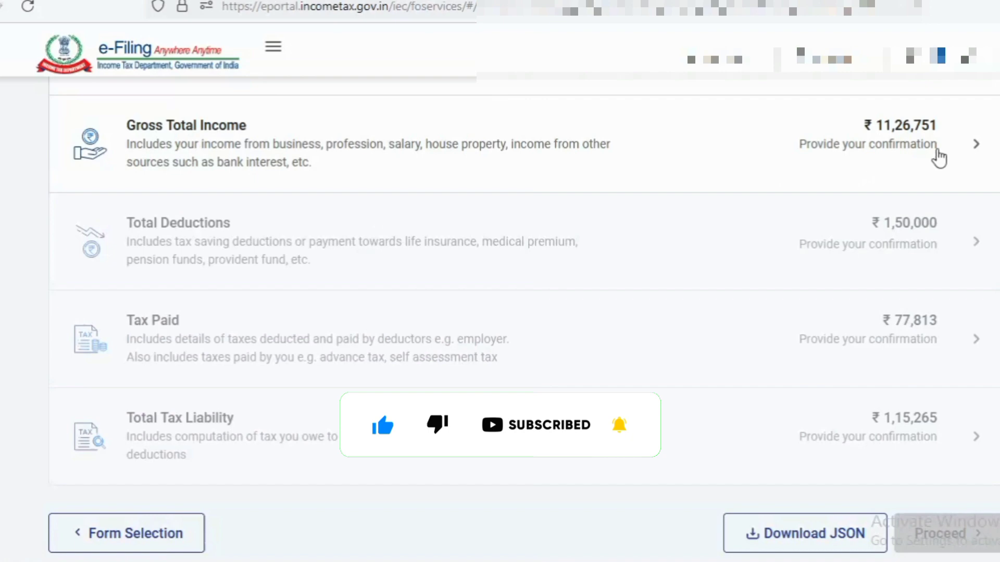
- Open the Gross Total Income section, answer No to all five salary exemption questions, and continue to the income details
left_click(971, 149)
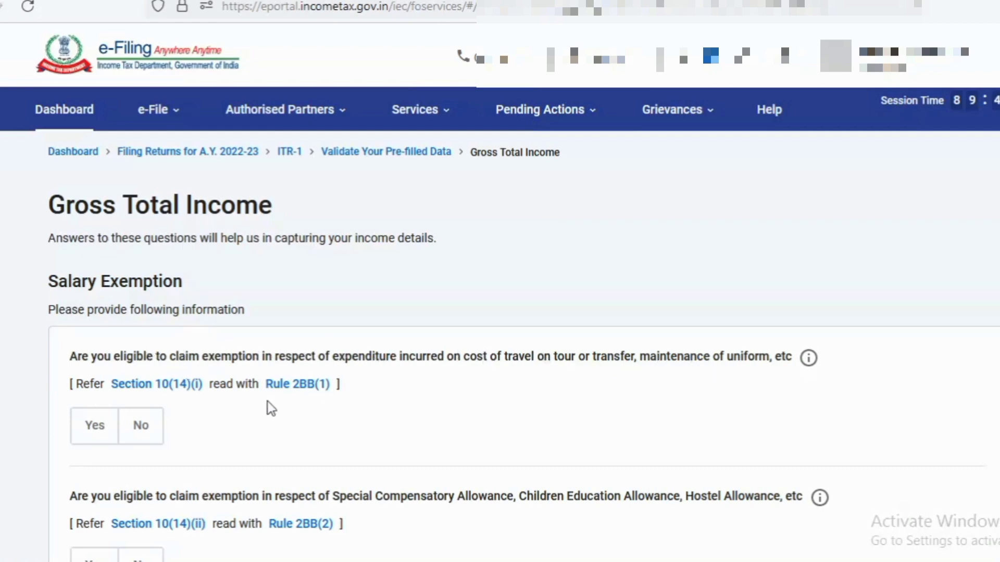
left_click(140, 432)
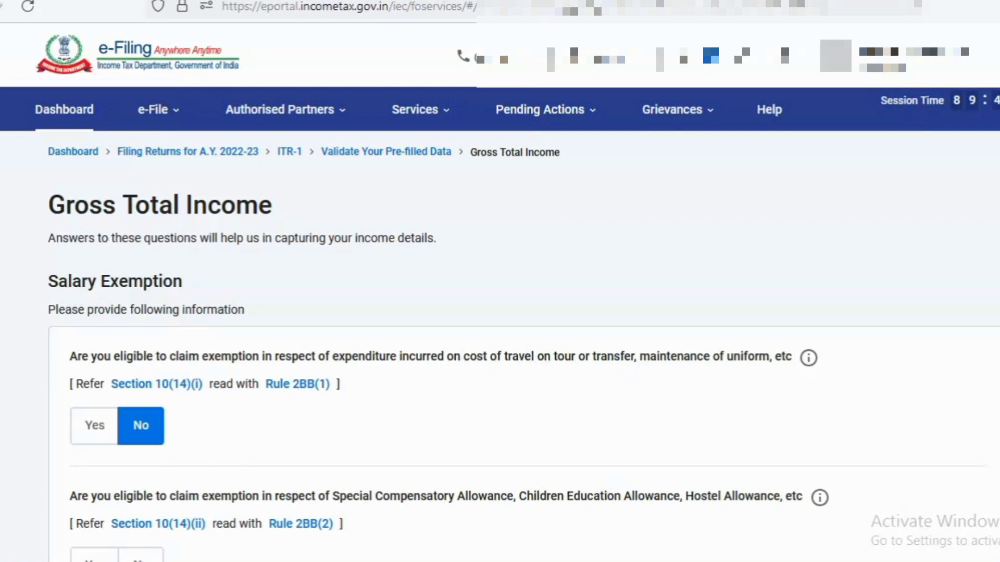
scroll(724, 364, "down", 6)
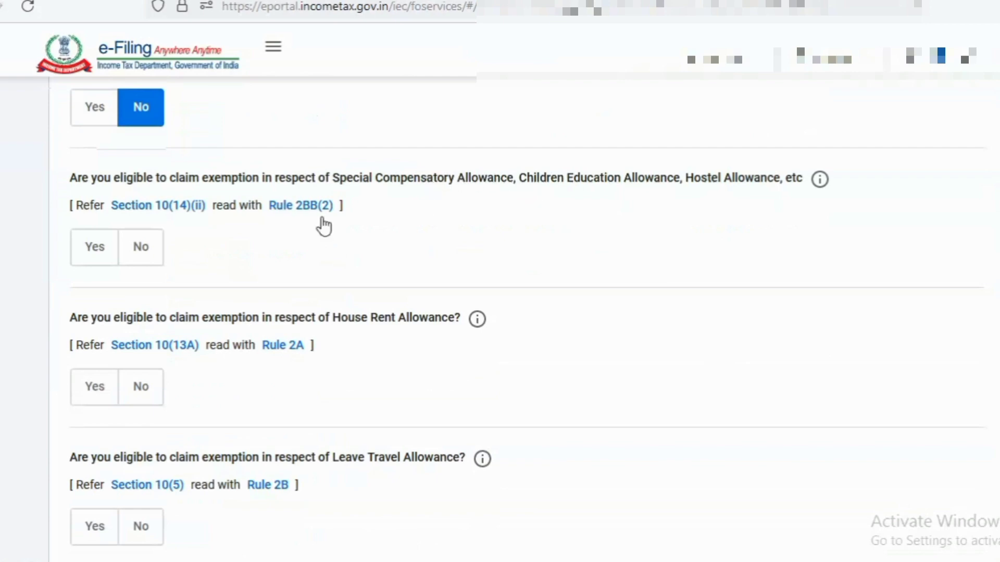
left_click(141, 252)
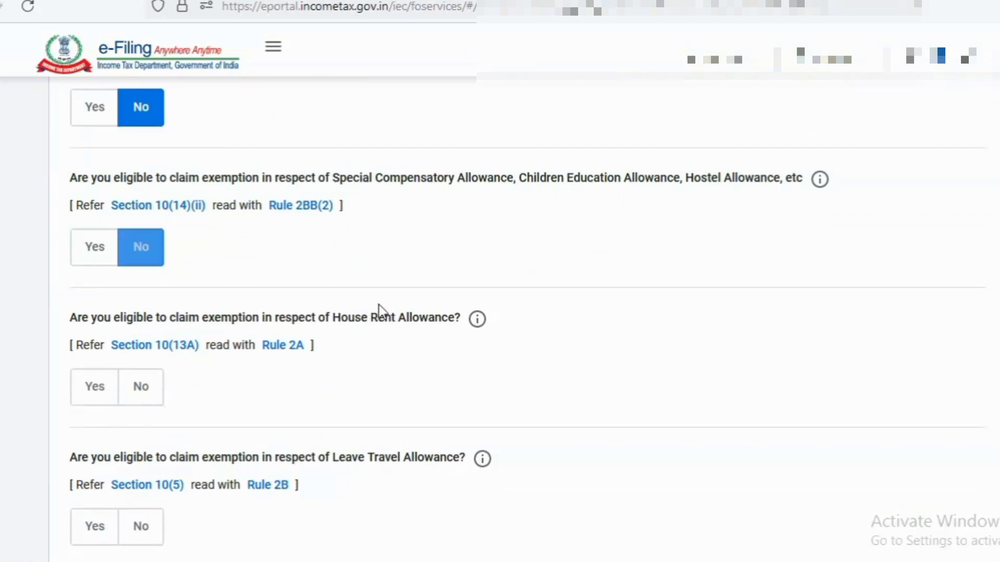
left_click(141, 393)
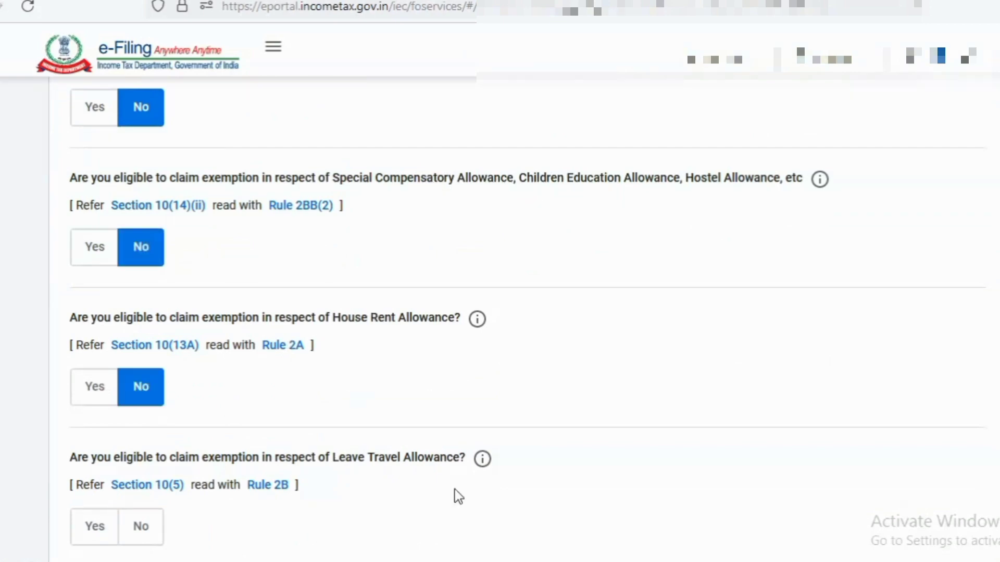
left_click(141, 527)
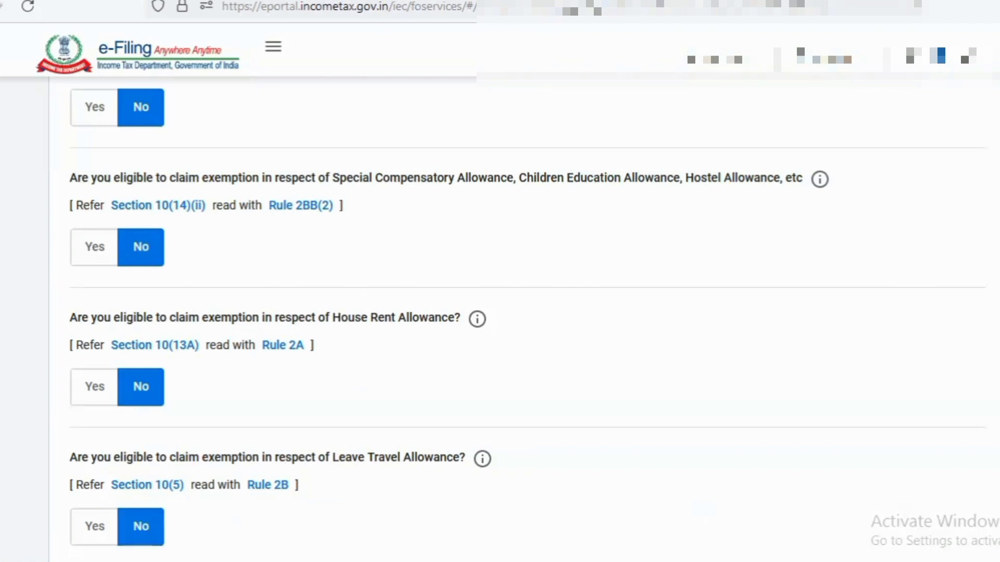
scroll(480, 63, "down", 7)
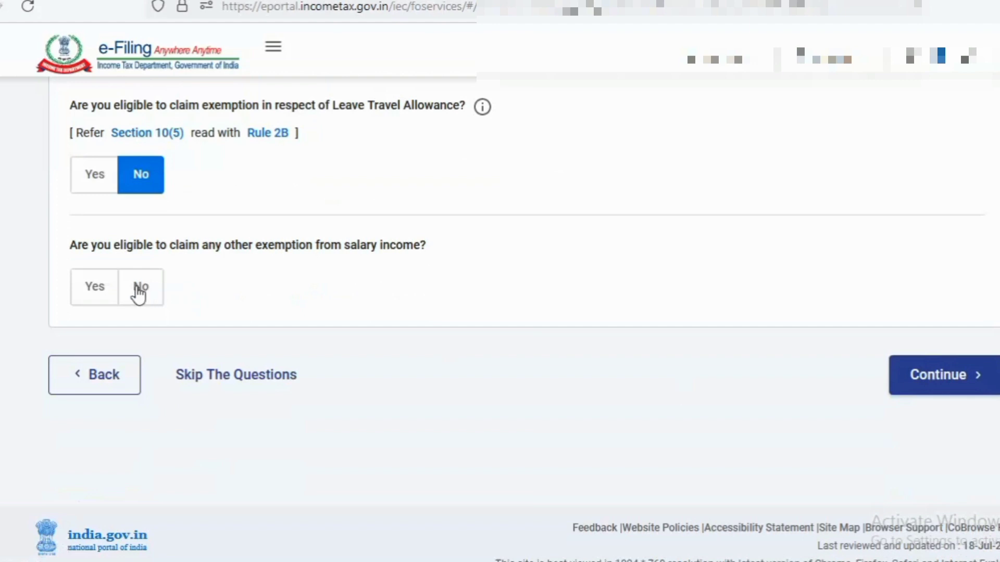
left_click(138, 294)
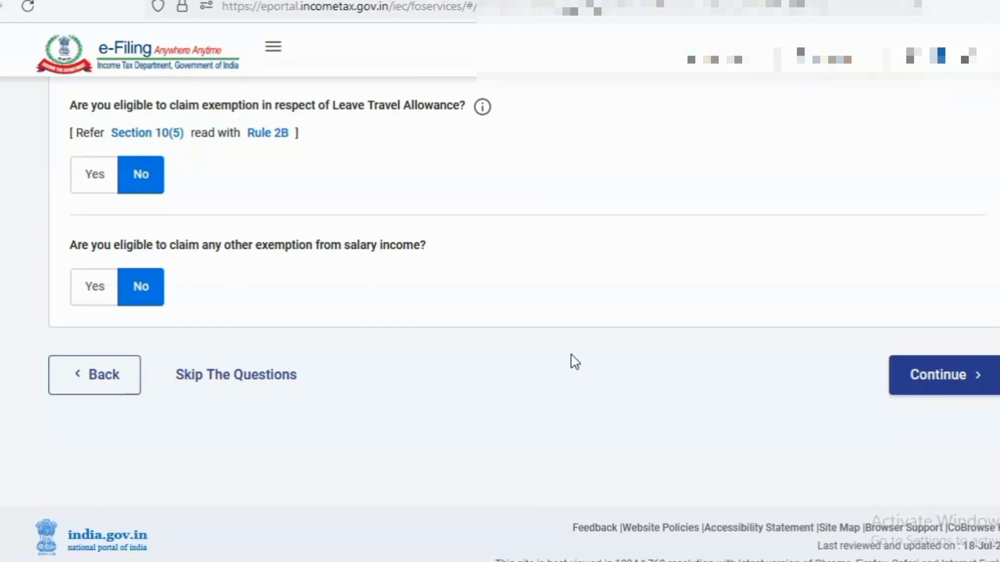
left_click(934, 382)
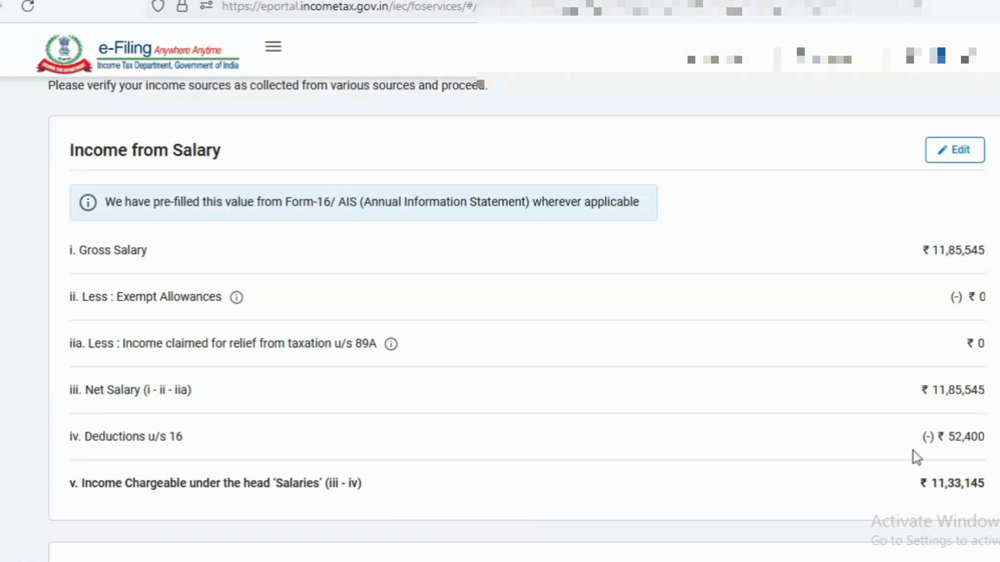
- Open Income from Salary for editing, review the salary components and the deductions u/s 16, and save the details
left_click(961, 152)
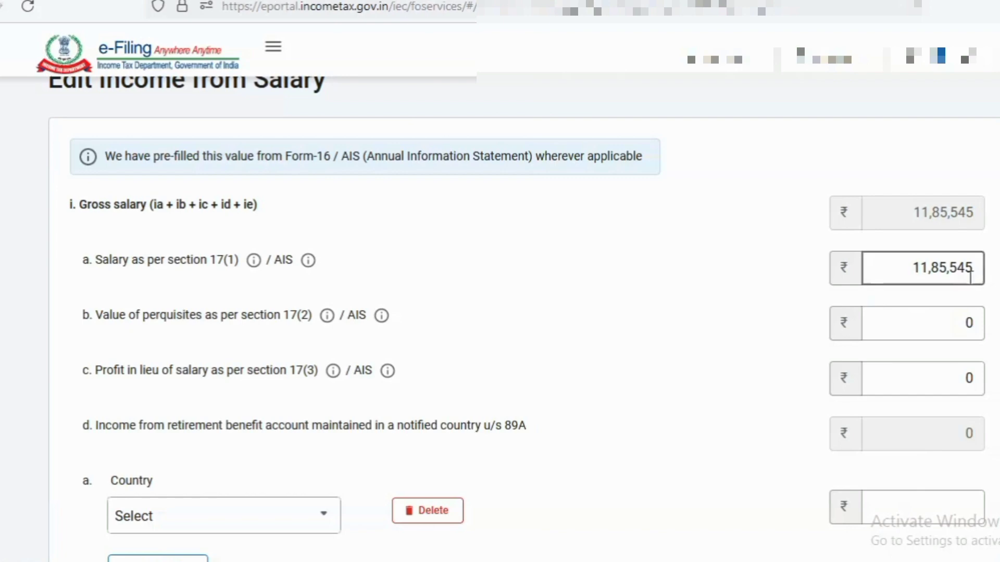
scroll(500, 313, "down", 9)
scroll(938, 380, "down", 10)
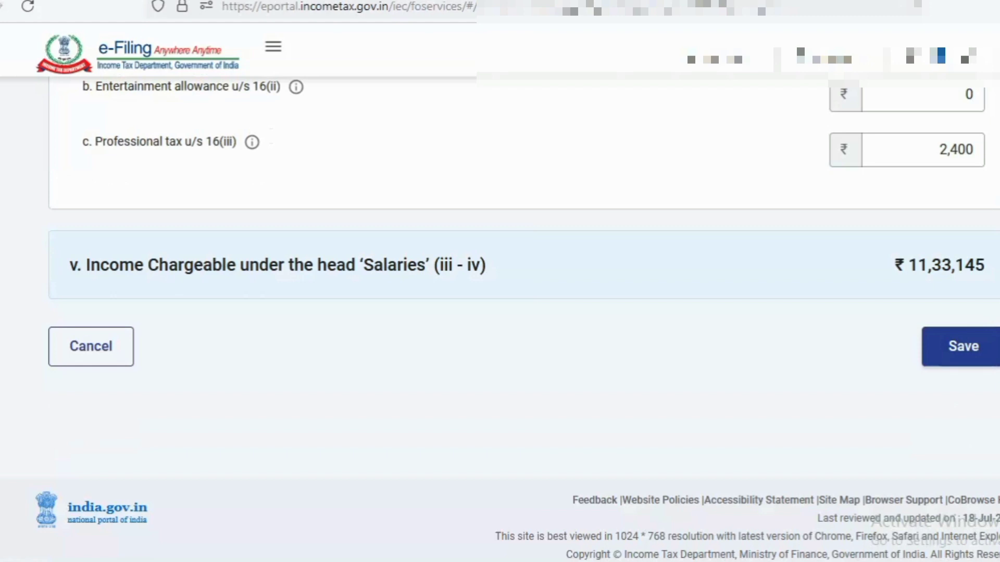
scroll(554, 245, "up", 4)
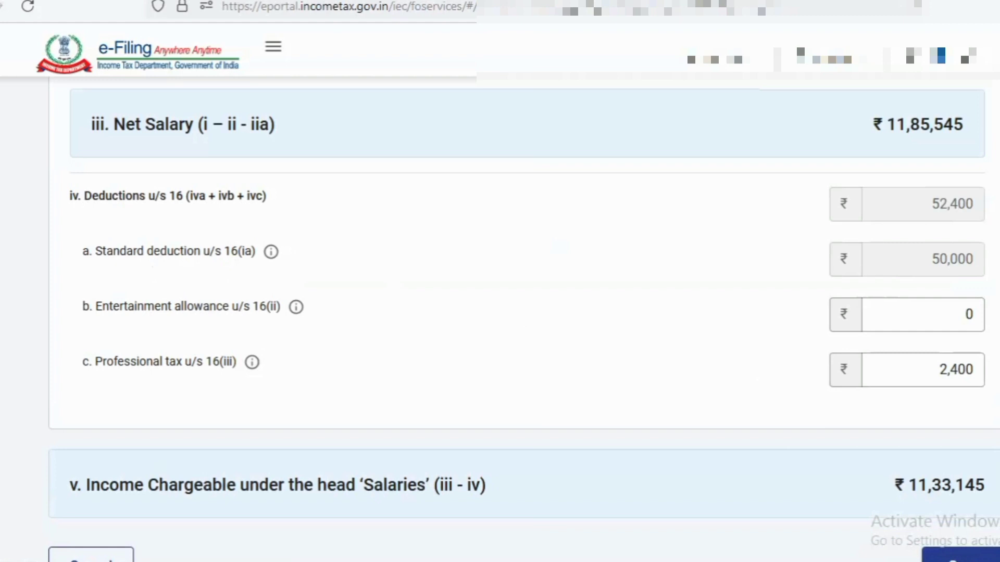
scroll(521, 282, "down", 2)
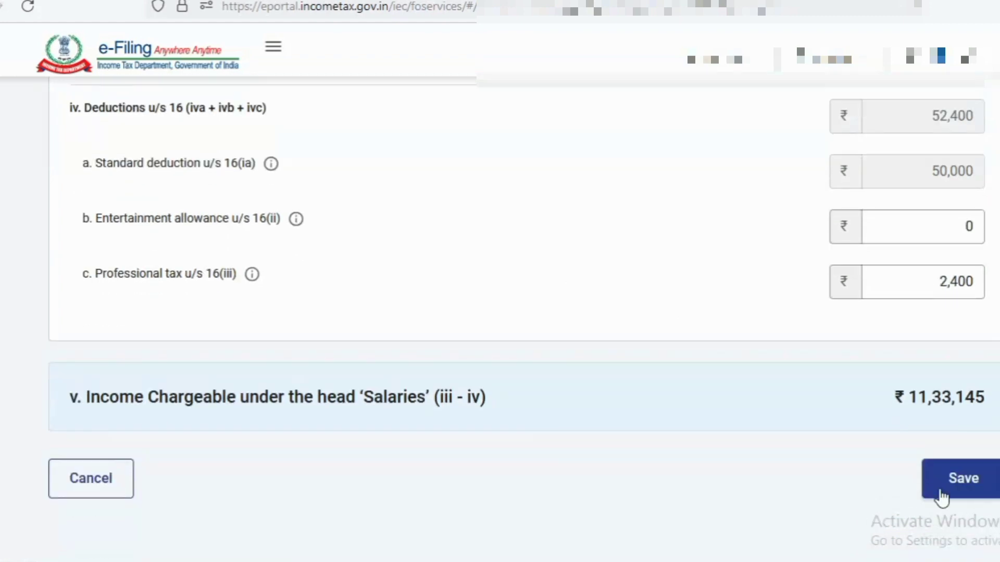
left_click(963, 479)
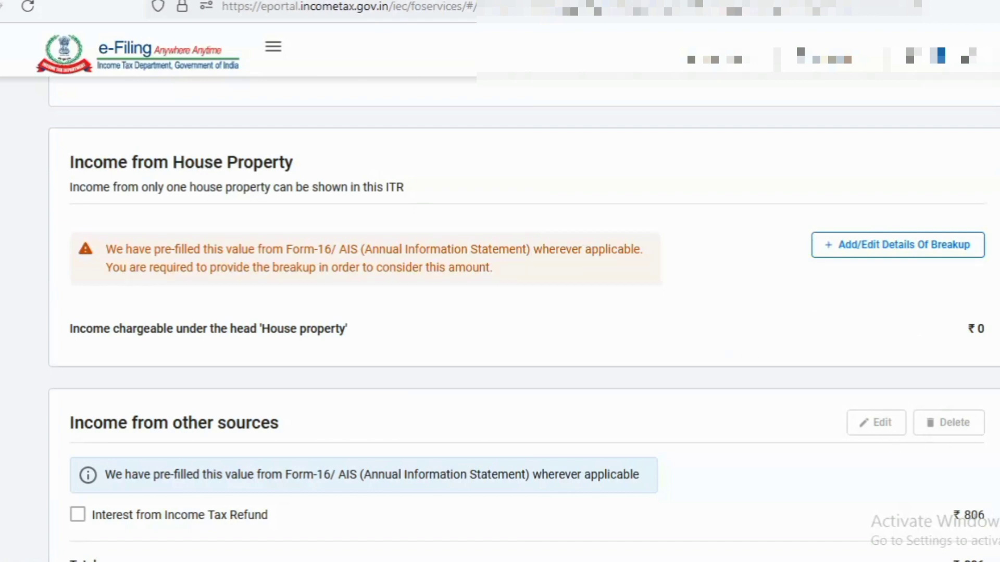
- Add savings bank account interest of ₹734 under income from other sources, keeping the other answers as pre-filled
scroll(521, 313, "down", 6)
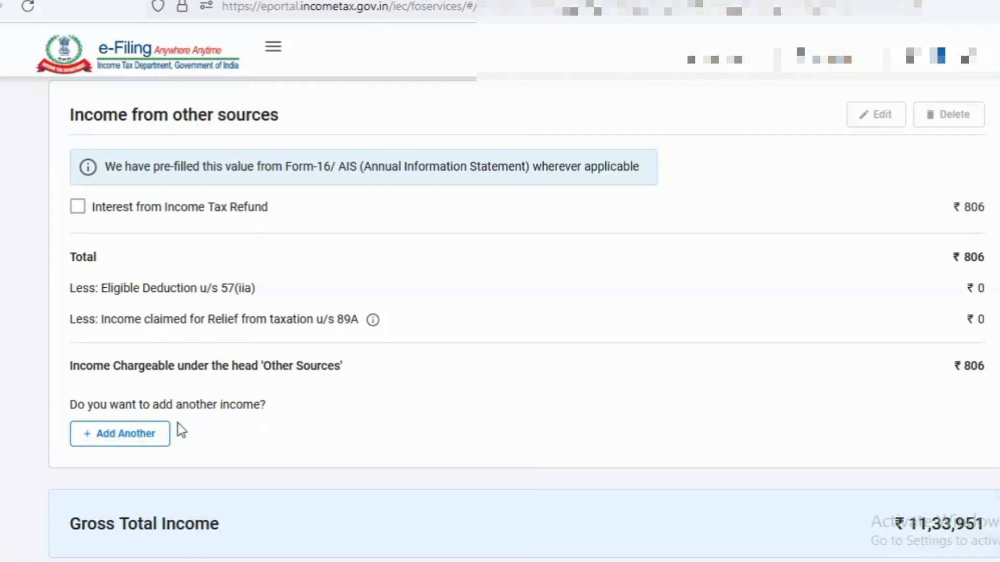
left_click(131, 438)
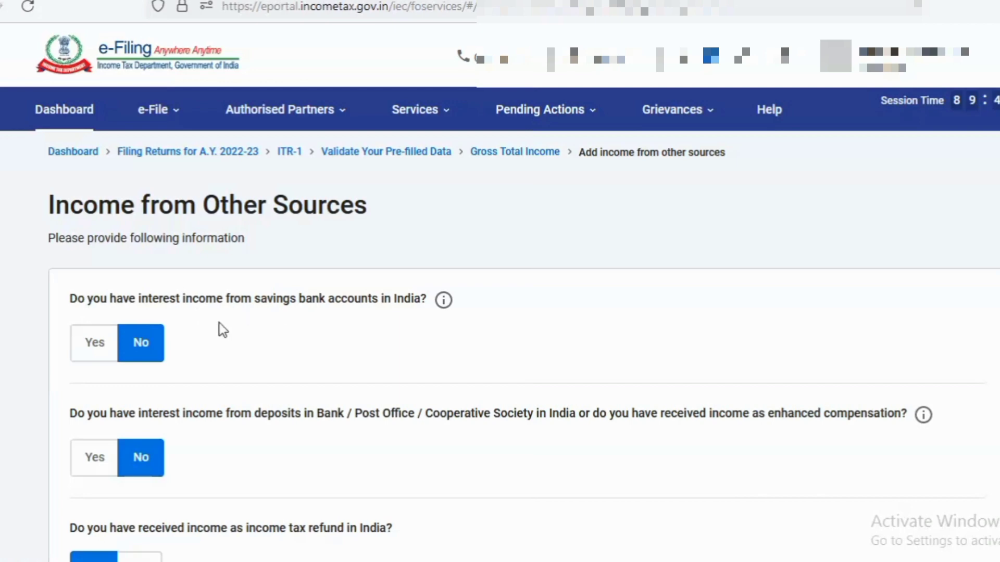
left_click(101, 349)
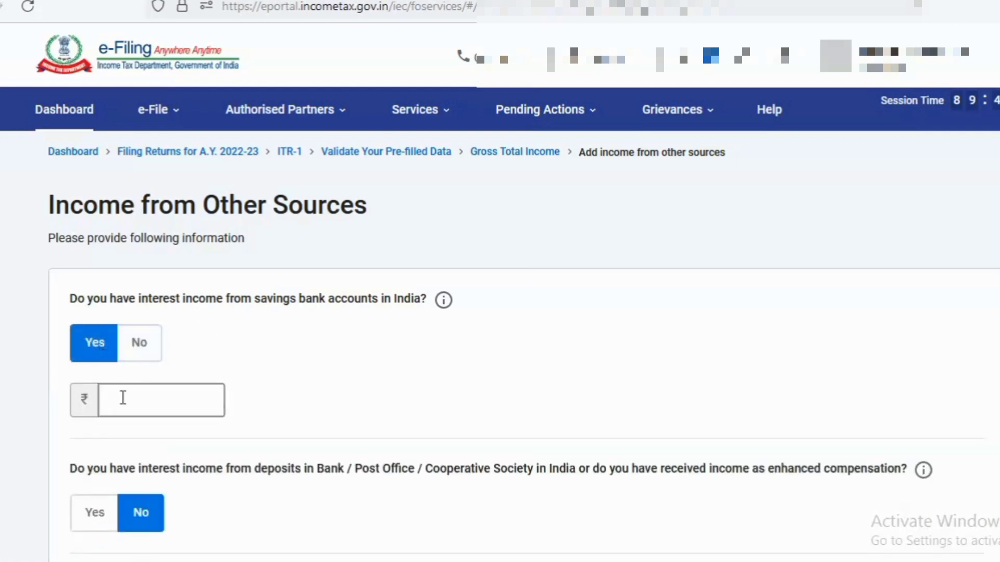
left_click(123, 398)
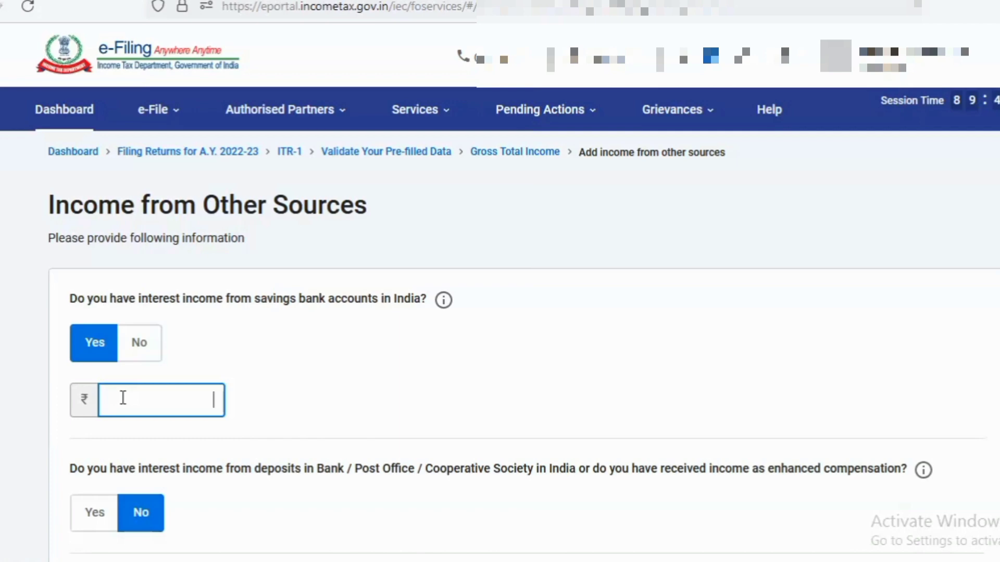
type("734")
key("ctrl+a")
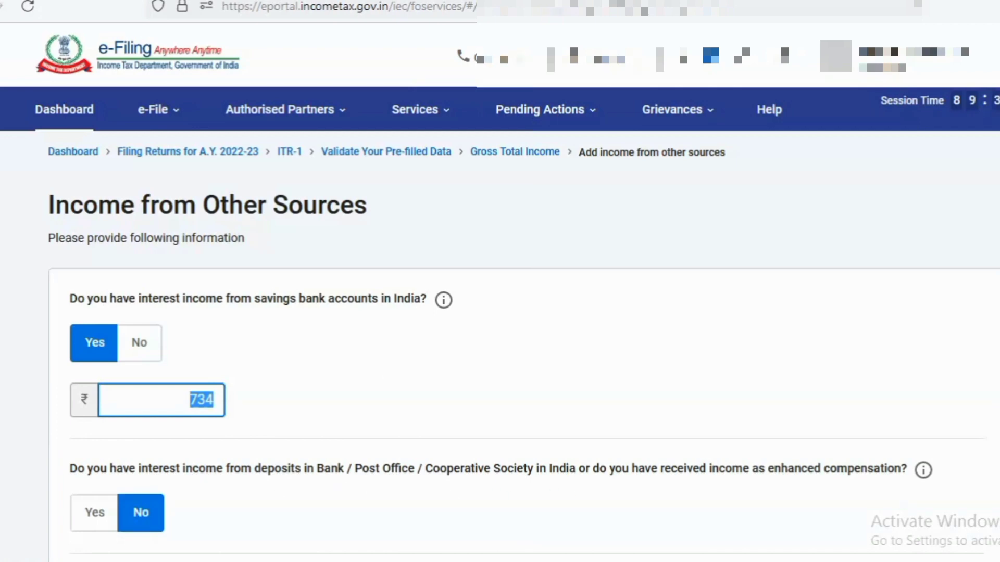
scroll(867, 487, "down", 7)
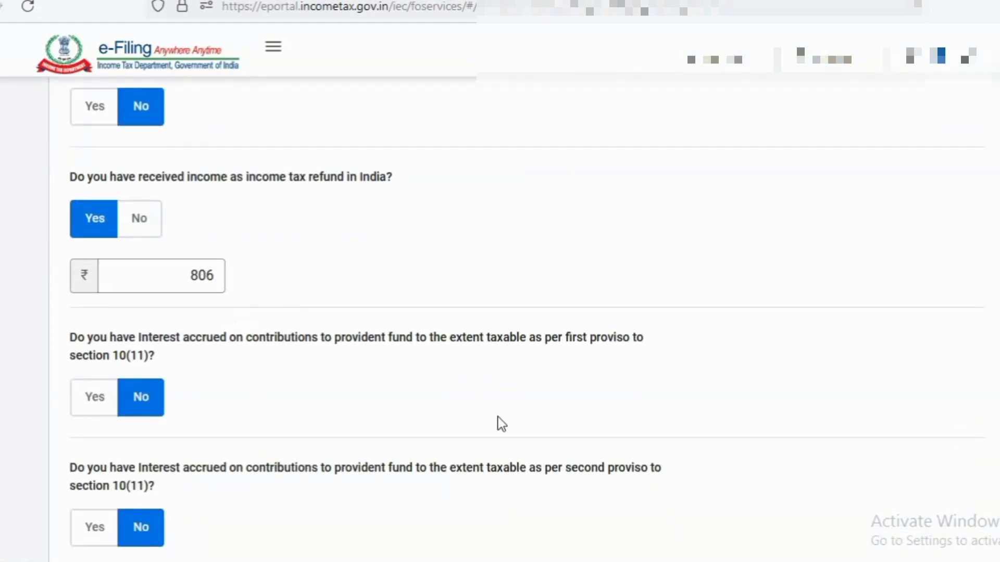
scroll(527, 319, "down", 8)
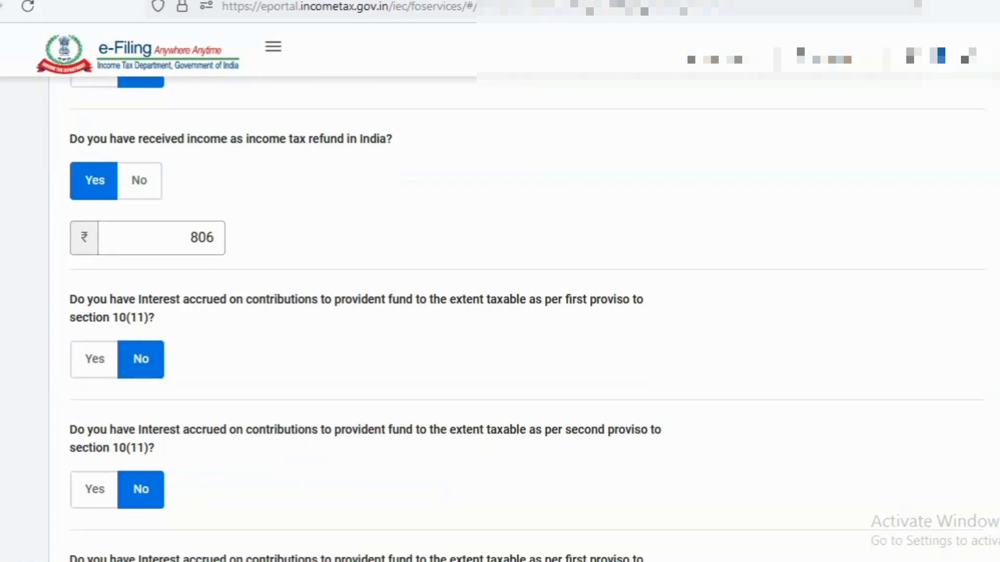
scroll(951, 466, "down", 9)
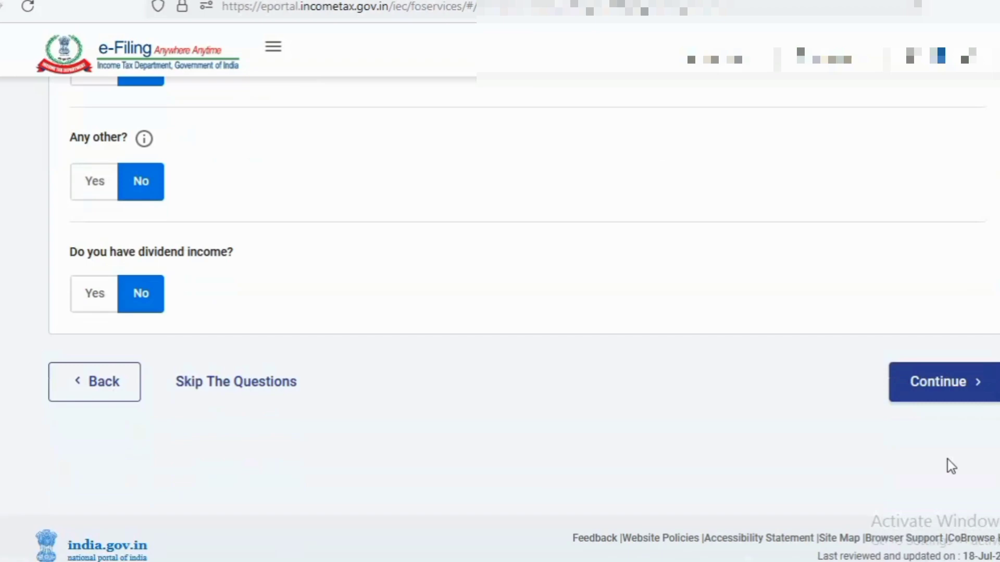
left_click(941, 384)
- Review the other sources and exempt income entries and confirm the Gross Total Income section
scroll(524, 313, "down", 9)
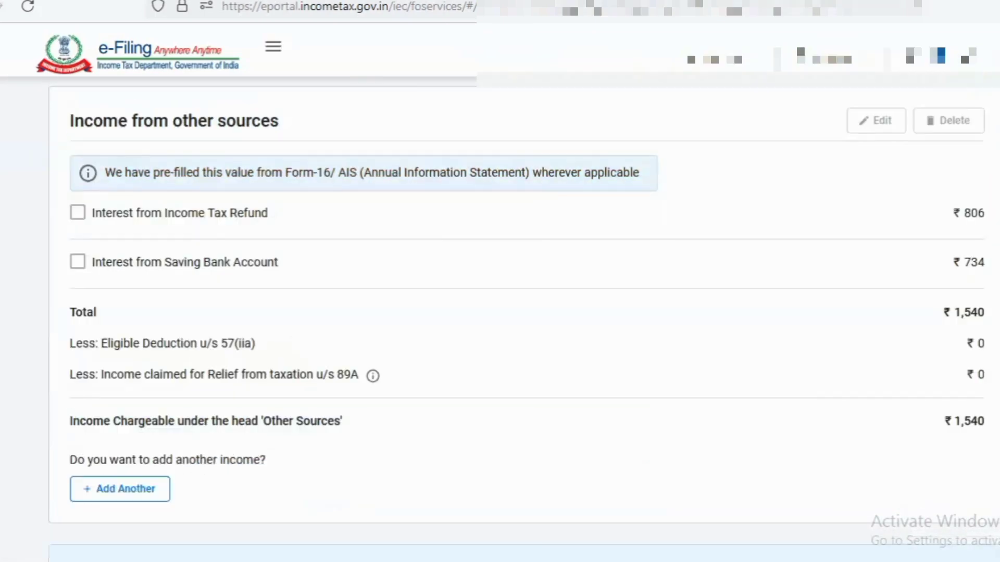
scroll(524, 312, "down", 8)
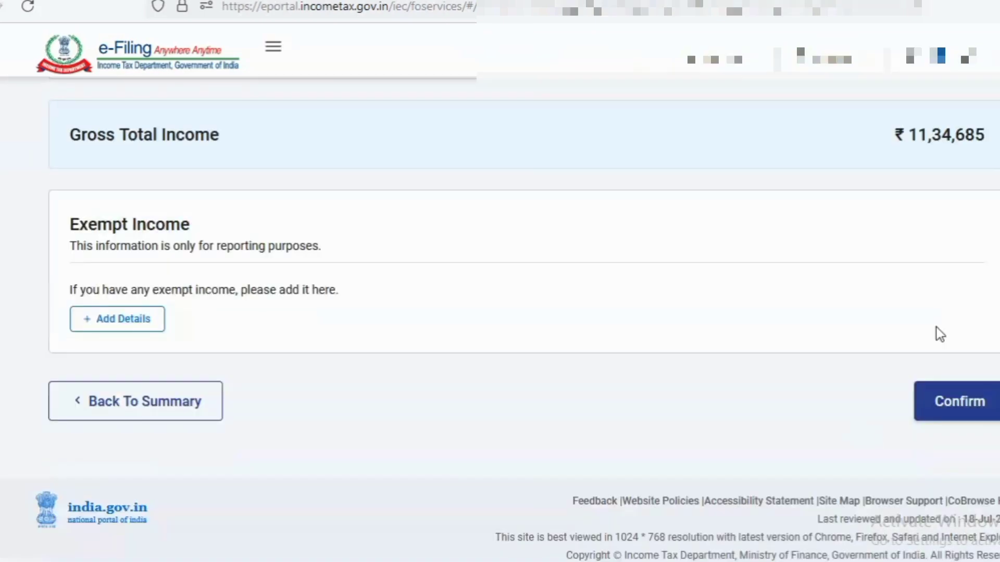
left_click(947, 407)
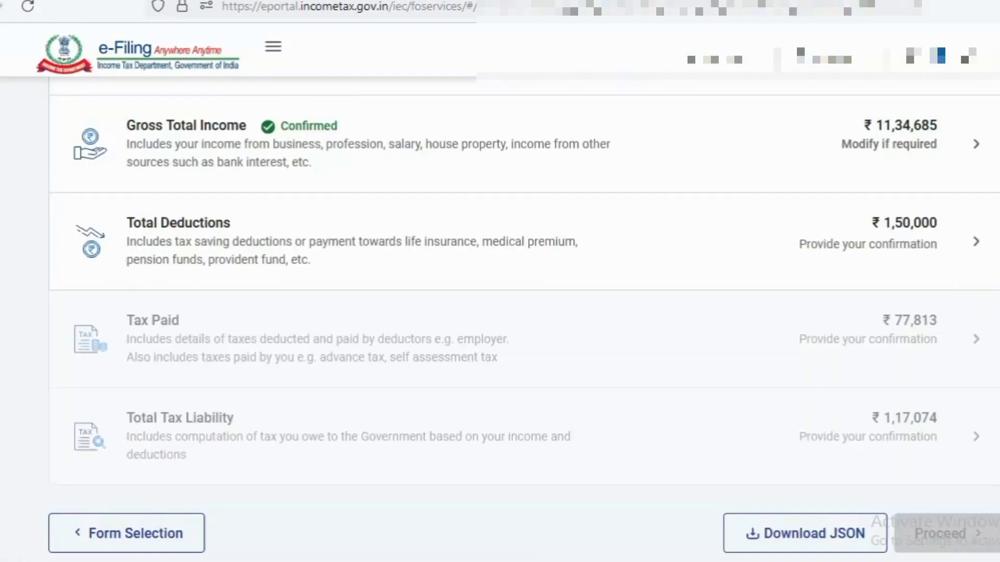
- Open the Total Deductions section and answer No to both the donation and the Scientific Research or Rural Development donation questions
left_click(955, 245)
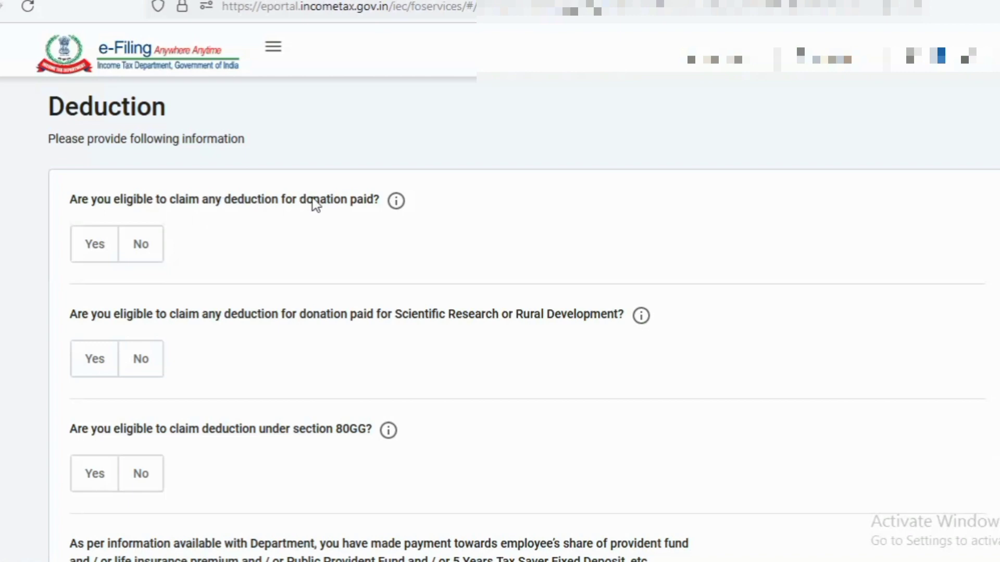
left_click(145, 256)
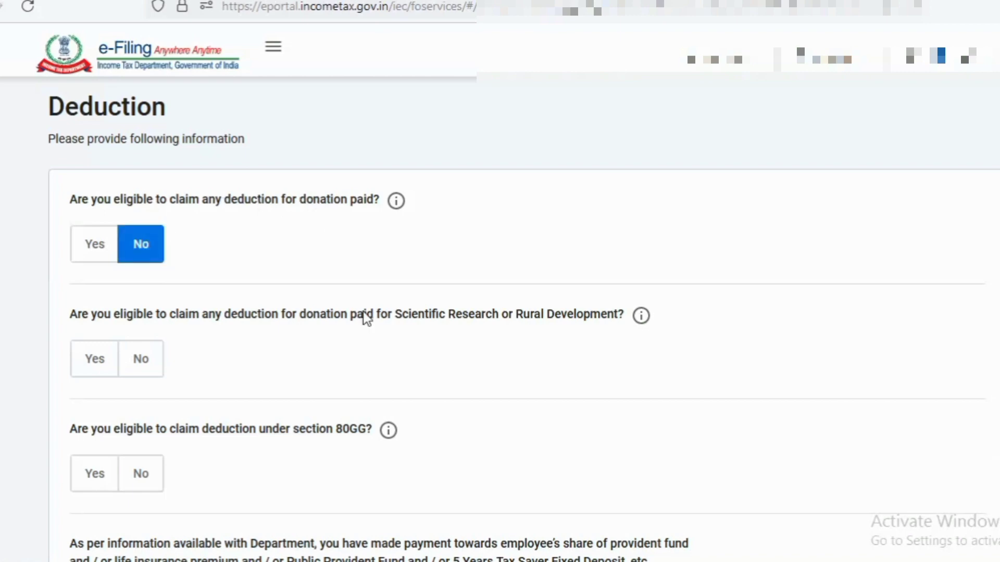
left_click(141, 367)
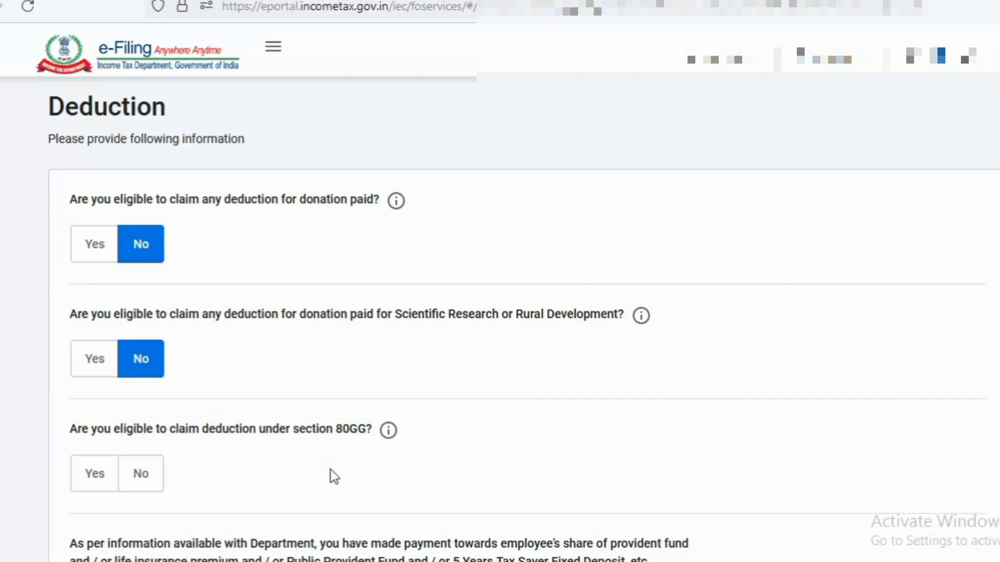
- Check the help note for section 80GG, answer Yes to that deduction, and set the claimed amount to ₹60,000
left_click(389, 432)
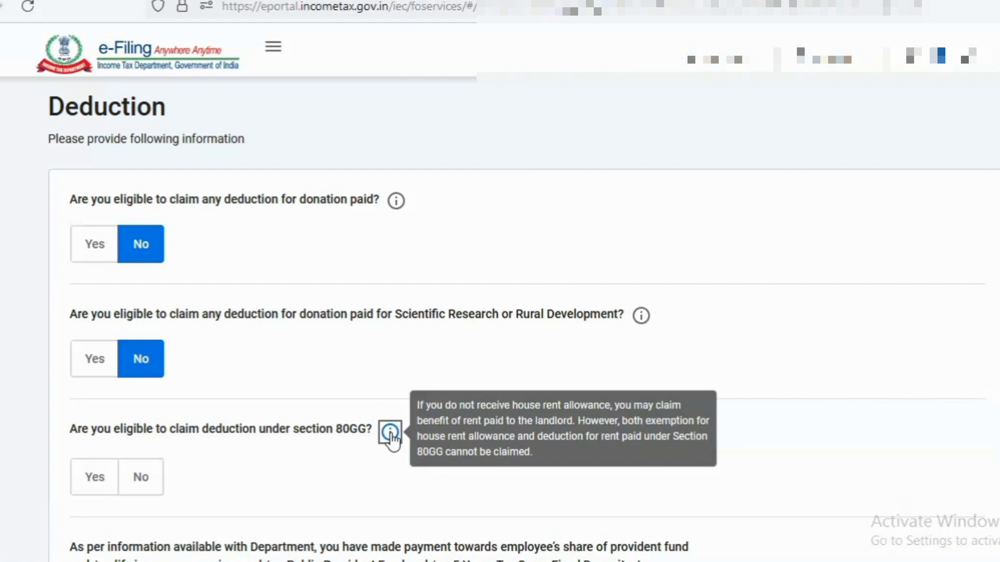
left_click(105, 476)
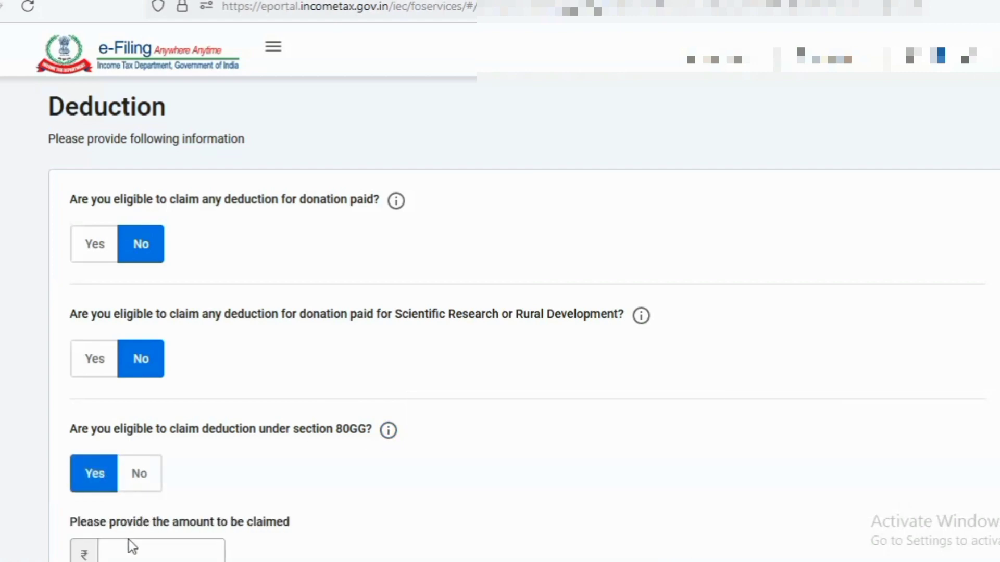
left_click(136, 552)
type("600000")
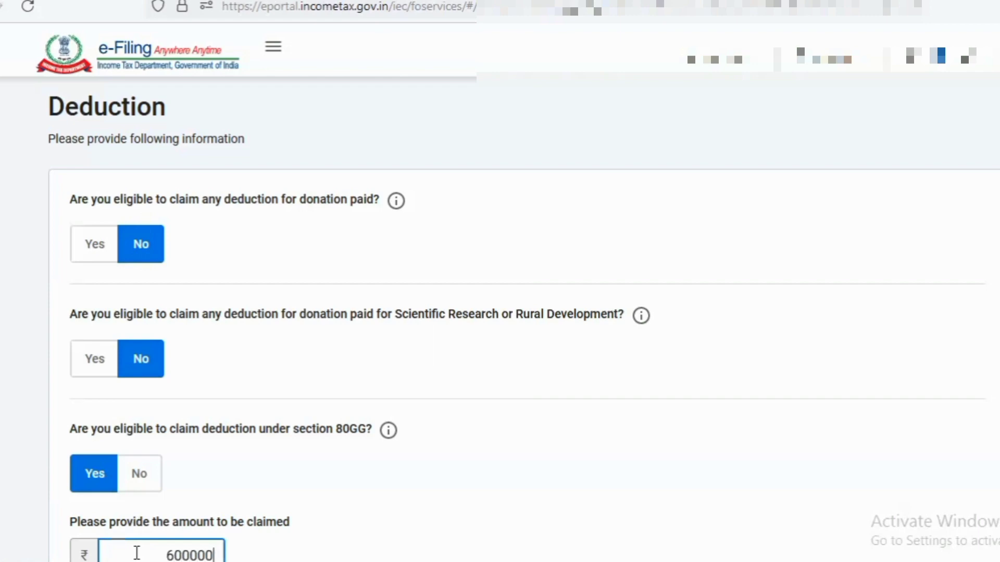
key("BackSpace")
left_click(501, 462)
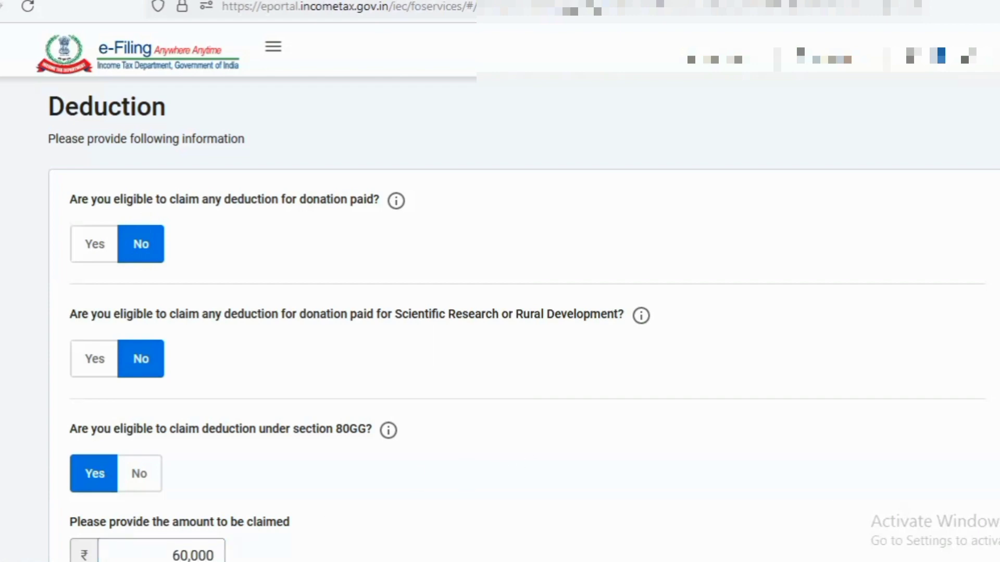
- Answer Yes to the section 80CCD(2) deduction and set the employer's pension scheme contribution to ₹1,14,349
scroll(539, 386, "down", 8)
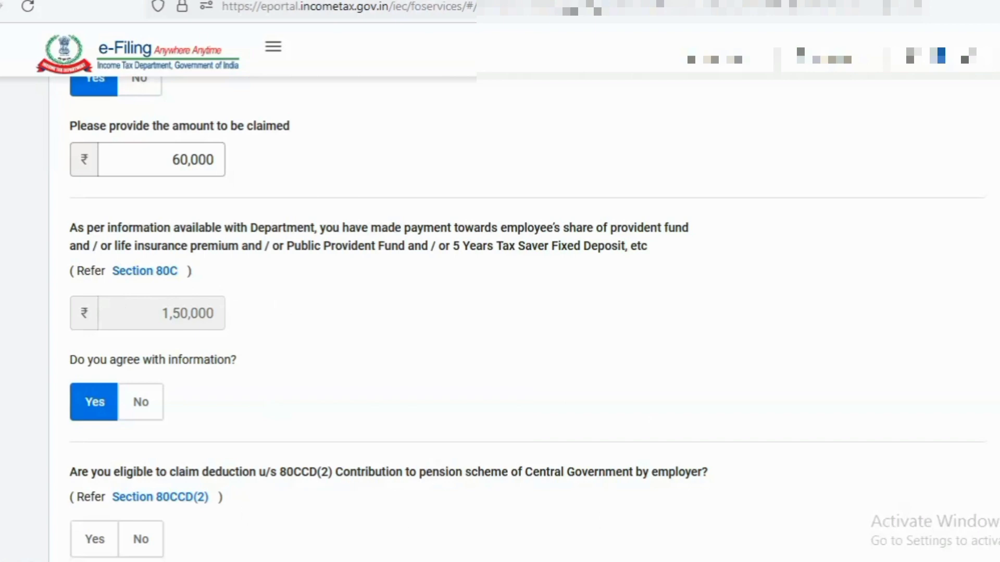
scroll(527, 319, "down", 3)
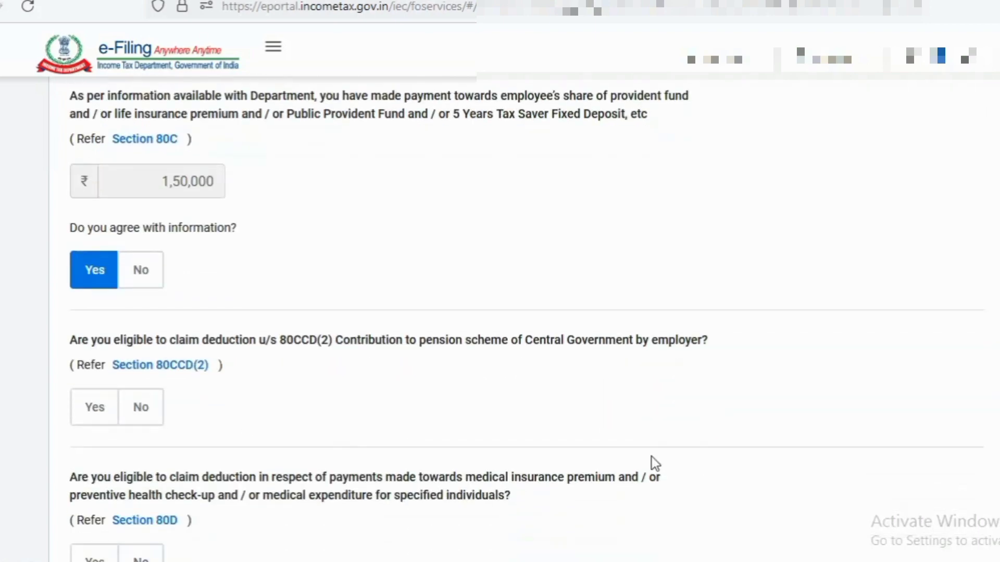
left_click(95, 411)
left_click(136, 489)
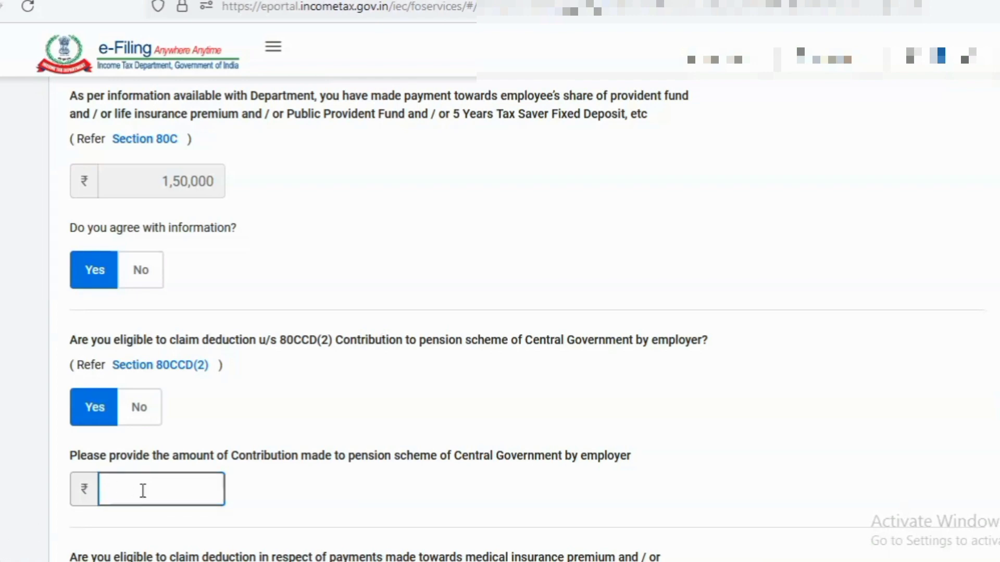
type("114")
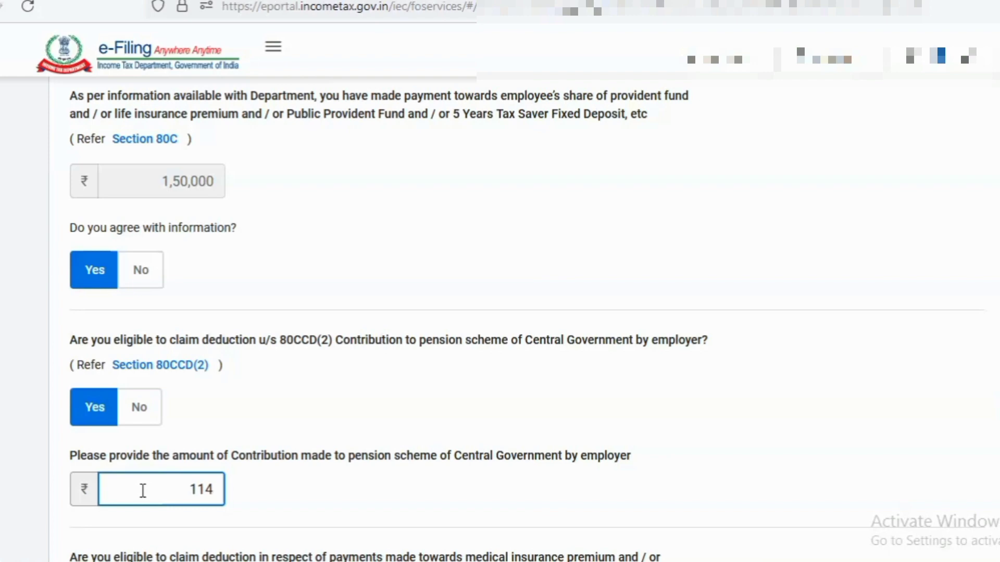
type("349")
left_click(722, 424)
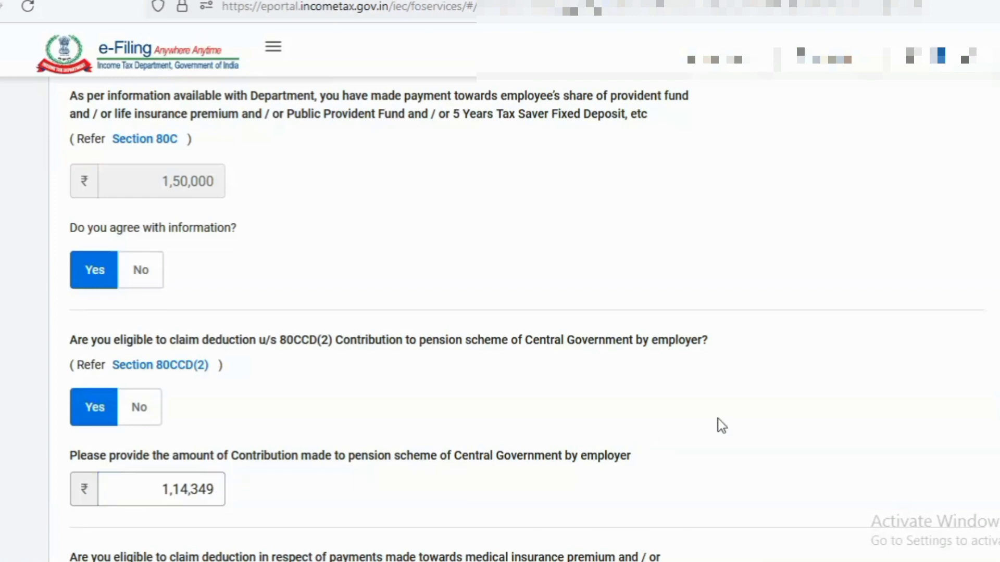
- Answer Yes to the section 80D deduction, No to section 80E, and Yes to section 80TTA
scroll(566, 439, "down", 7)
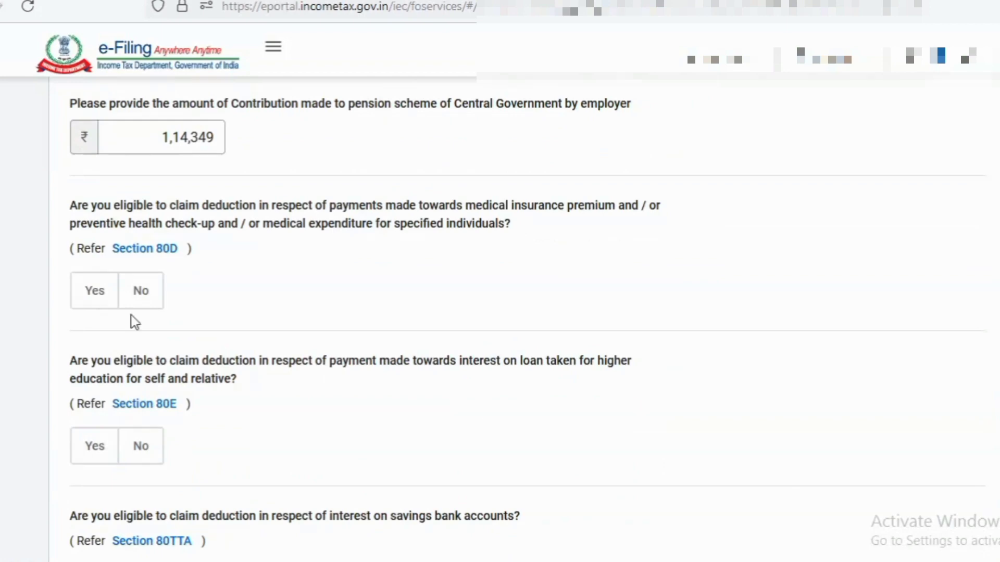
left_click(95, 292)
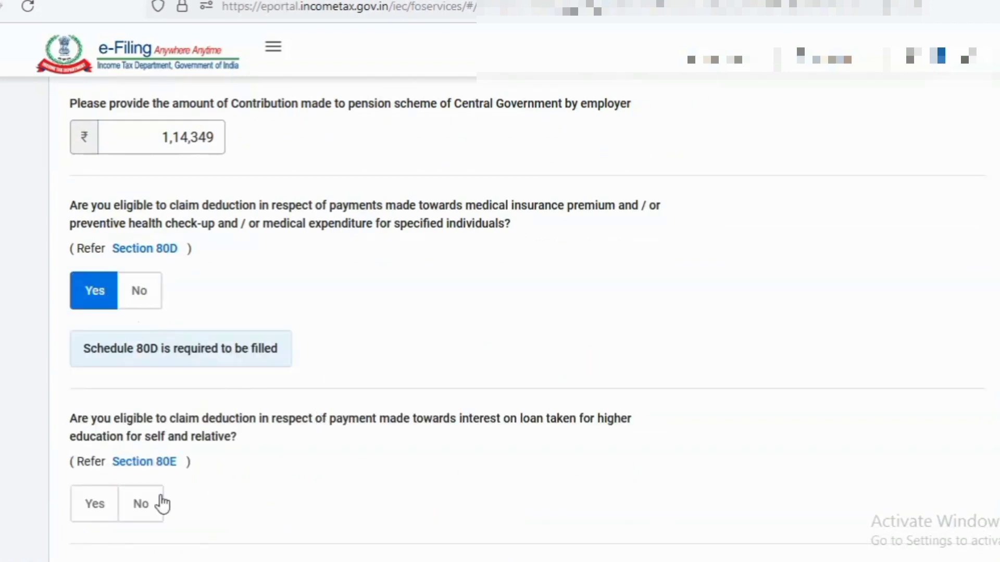
left_click(141, 507)
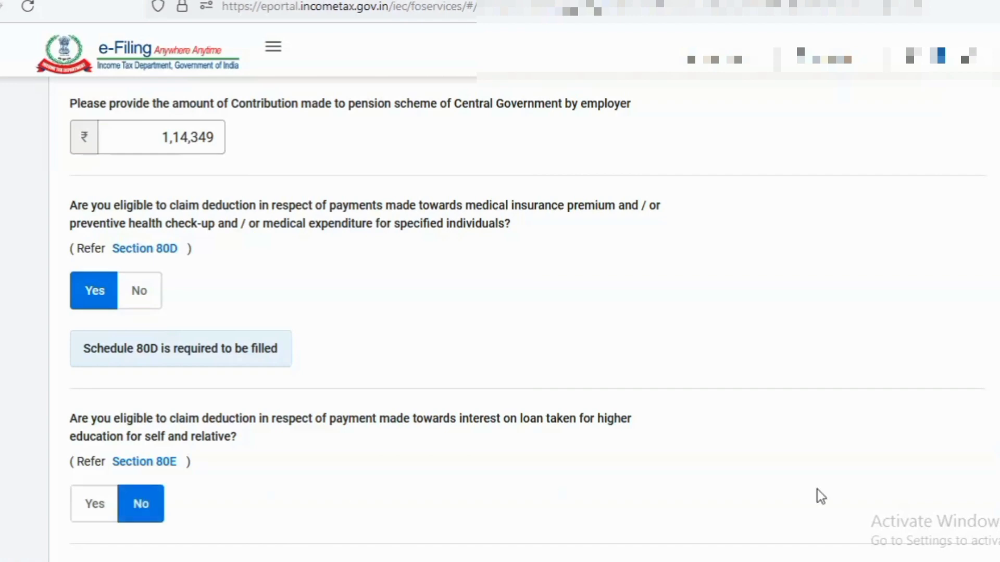
scroll(521, 312, "down", 6)
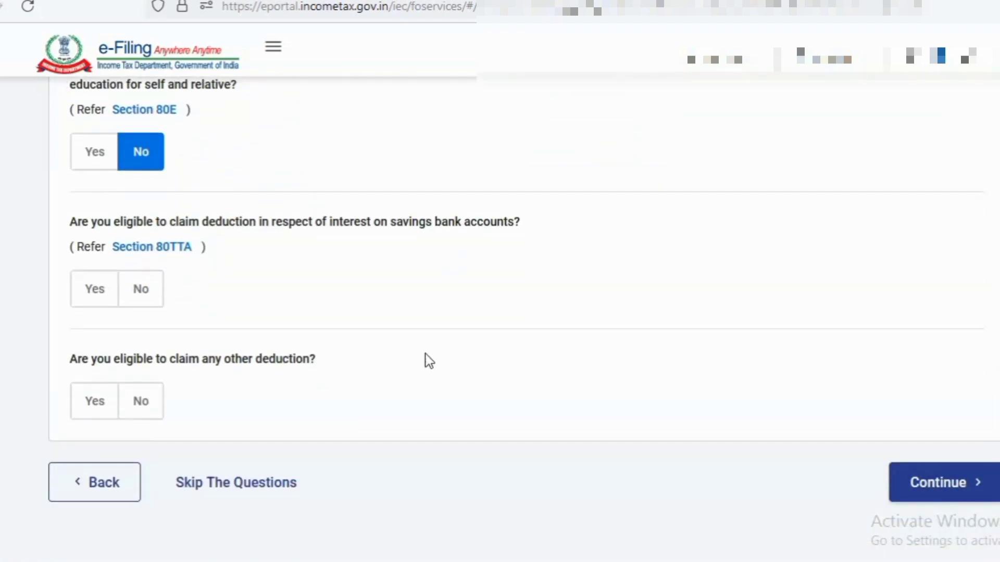
left_click(95, 290)
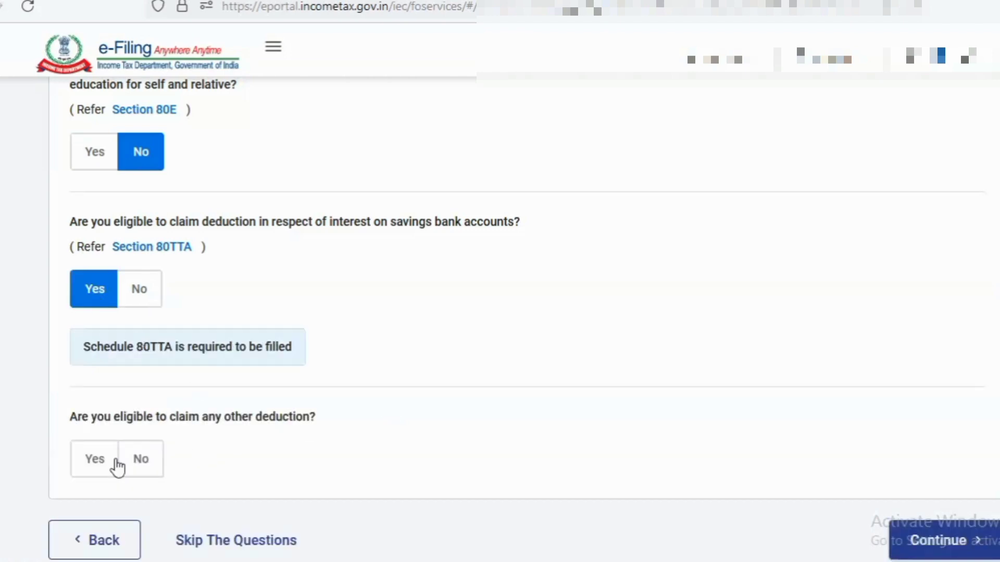
- Answer Yes to other deductions, claim ₹50,000 under 80CCD(1B), and continue to the deductions verification page
left_click(86, 469)
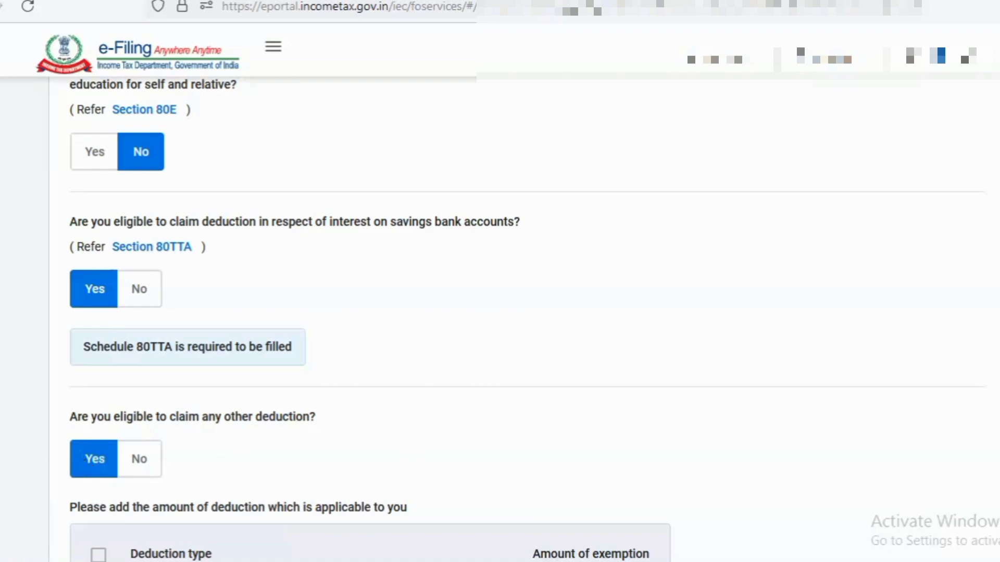
scroll(369, 313, "down", 8)
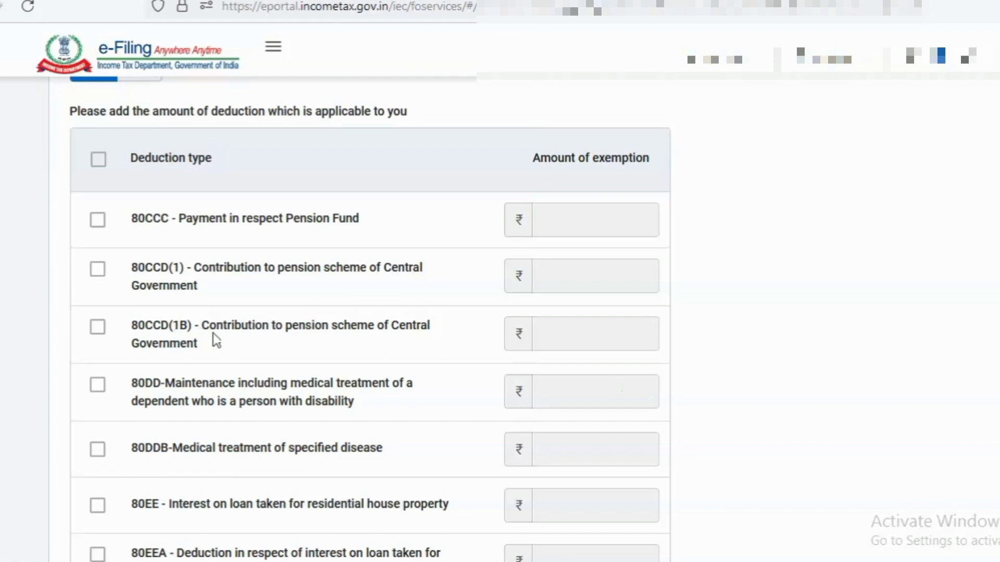
left_click(94, 328)
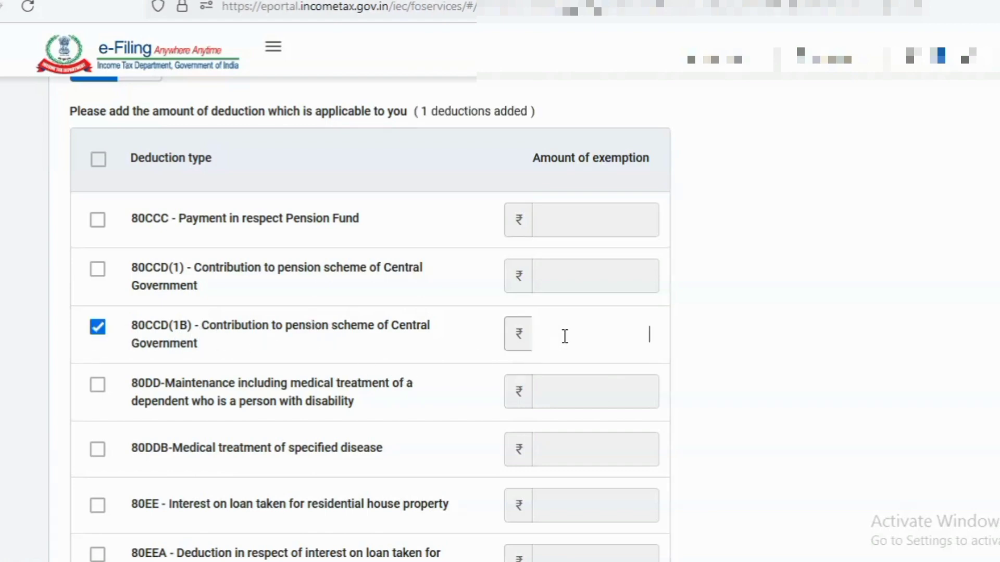
type("50000")
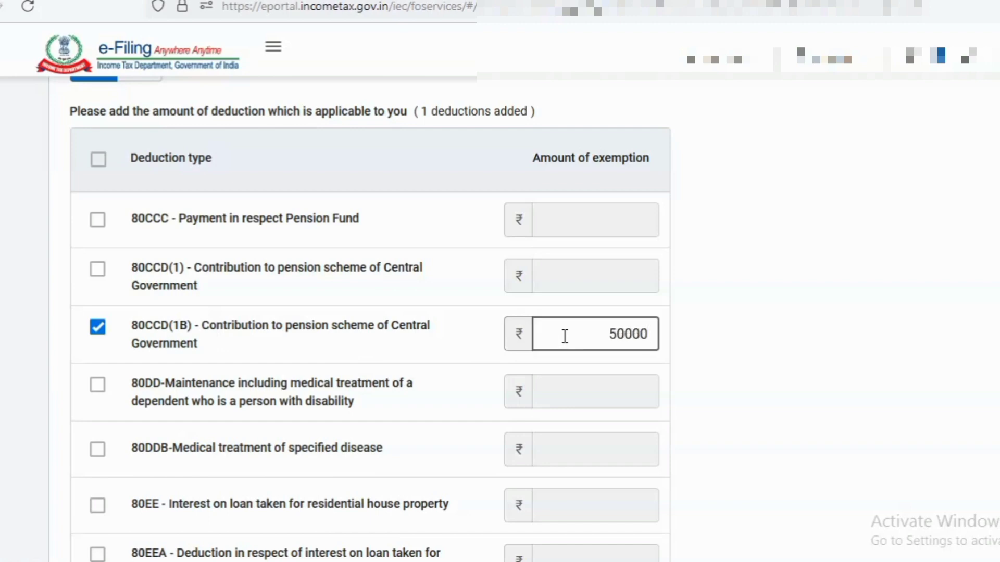
left_click(818, 355)
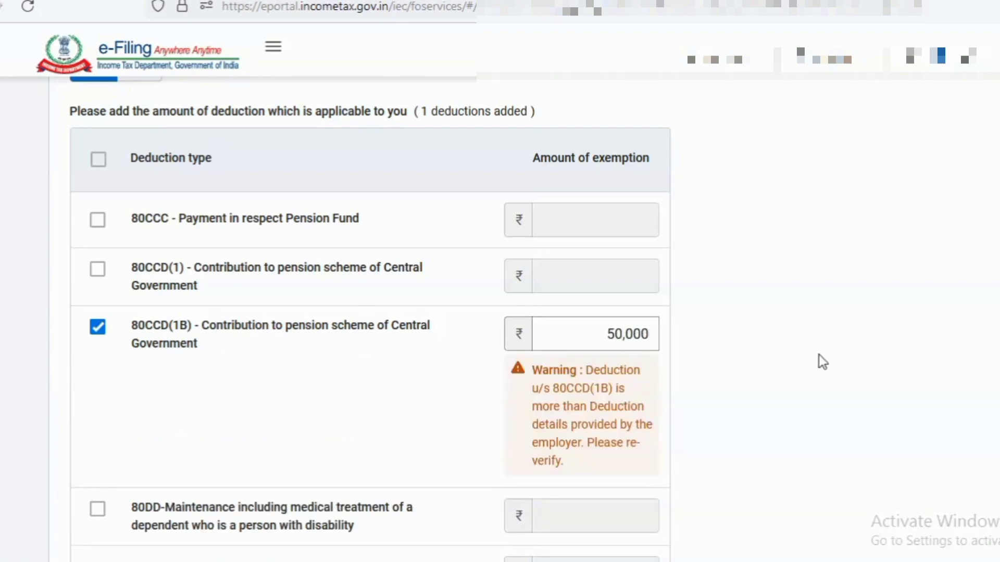
scroll(820, 356, "down", 10)
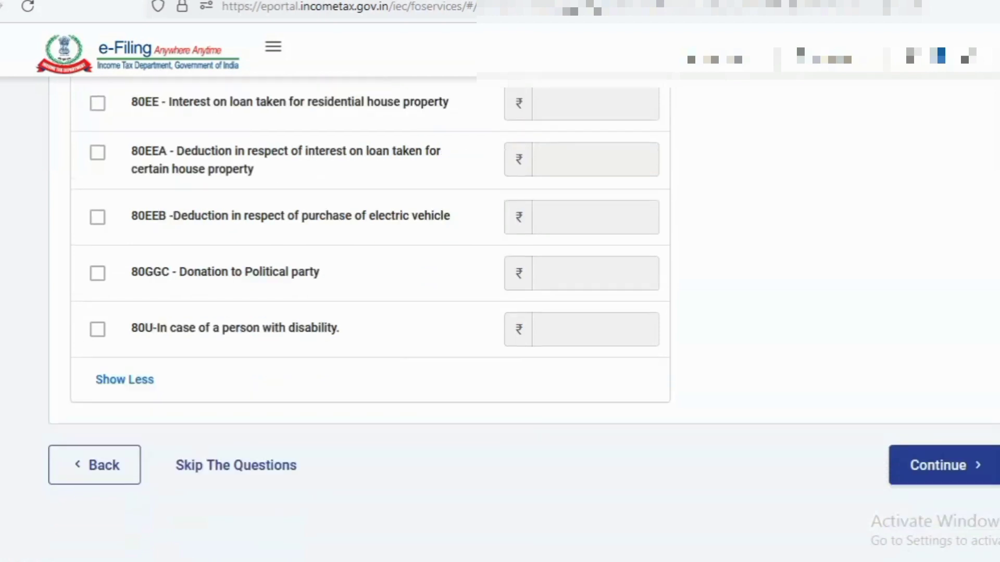
scroll(908, 501, "down", 1)
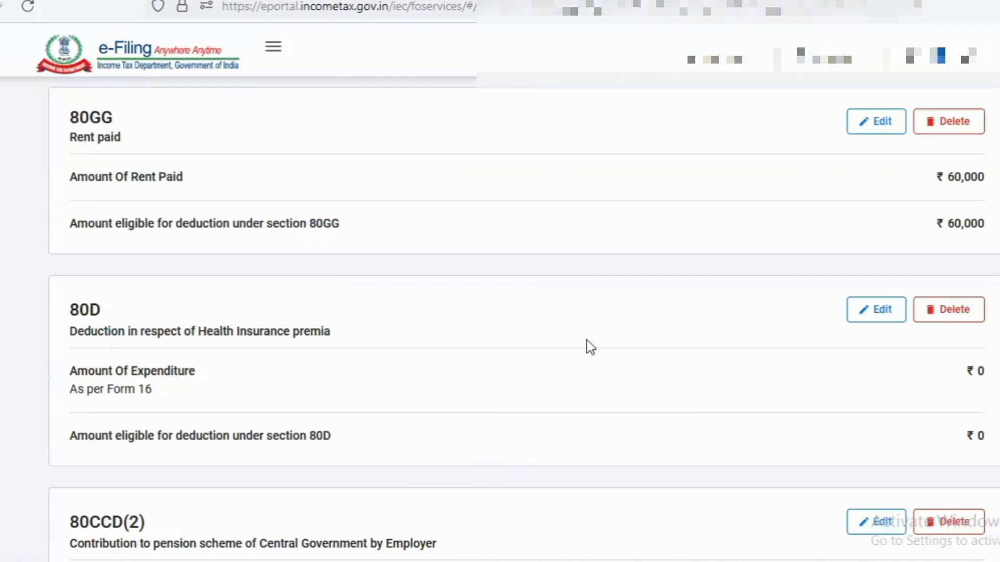
- Edit the 80D deduction: No for senior citizen in the family, ₹14,143 health insurance and ₹5,000 preventive health checkup, and save it
left_click(875, 312)
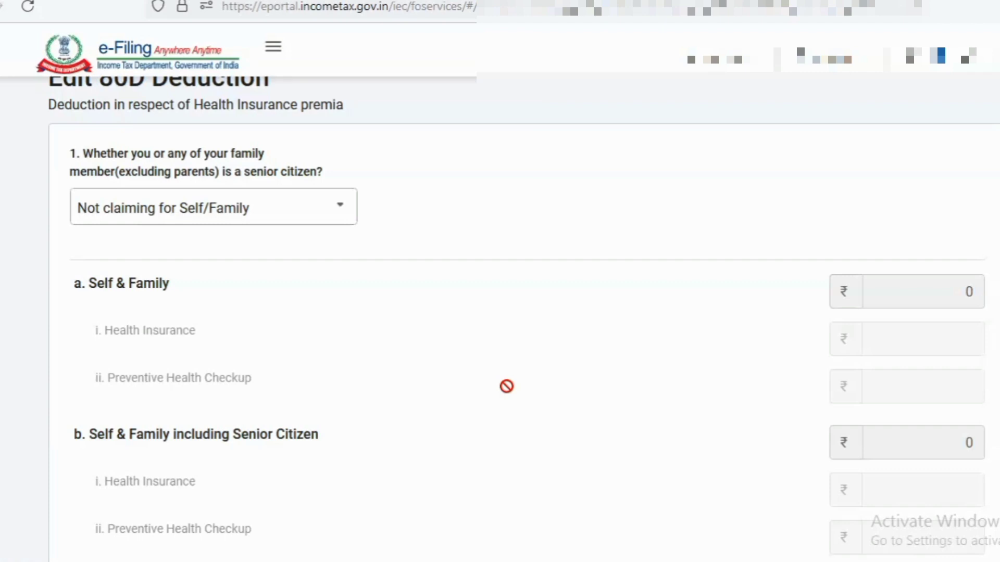
left_click(328, 214)
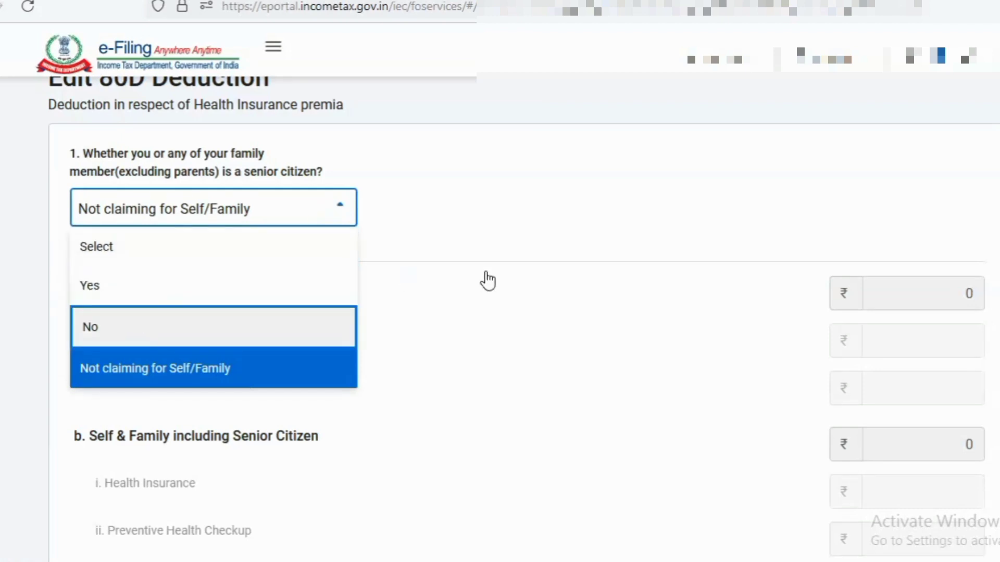
key("Return")
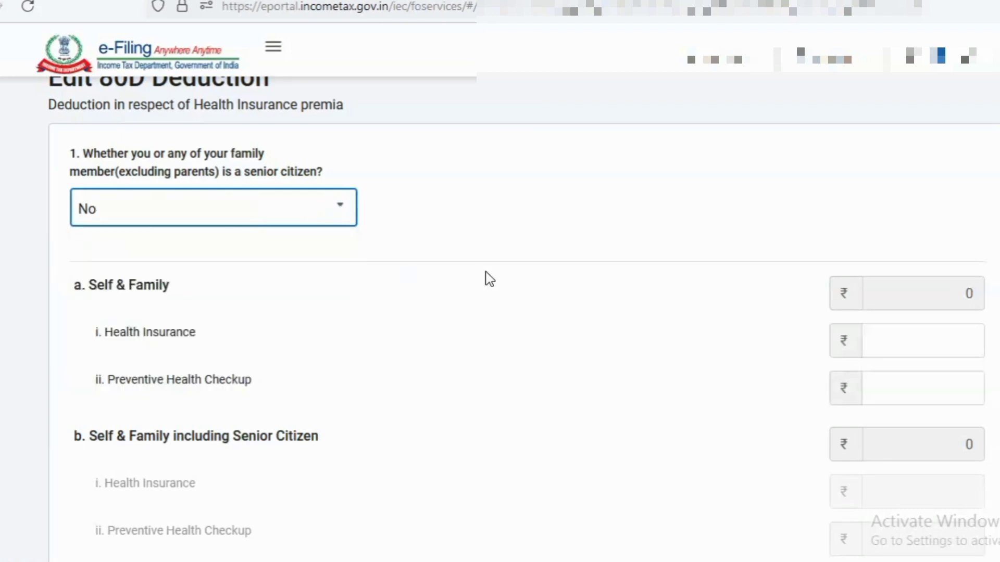
left_click(896, 346)
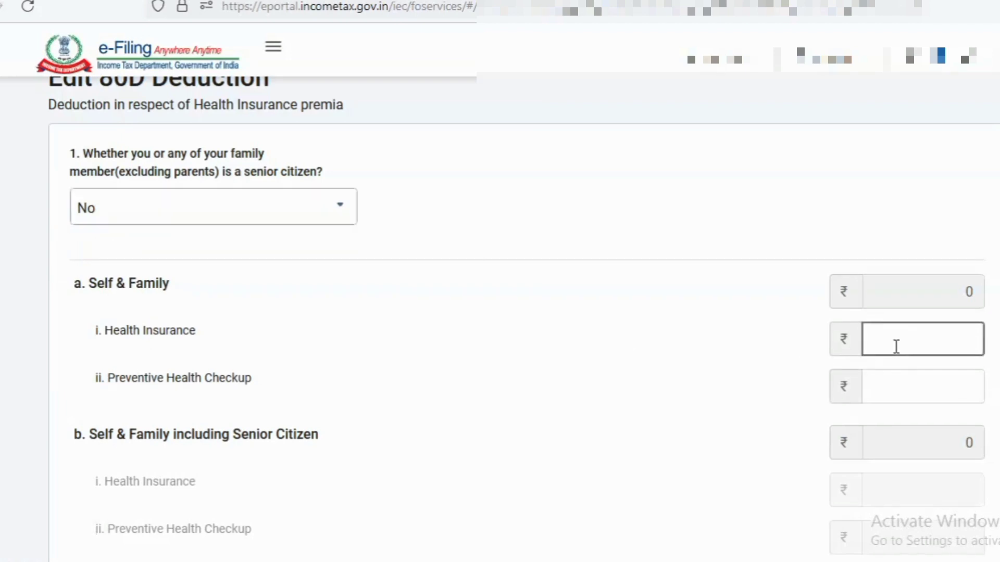
type("14143")
left_click(906, 389)
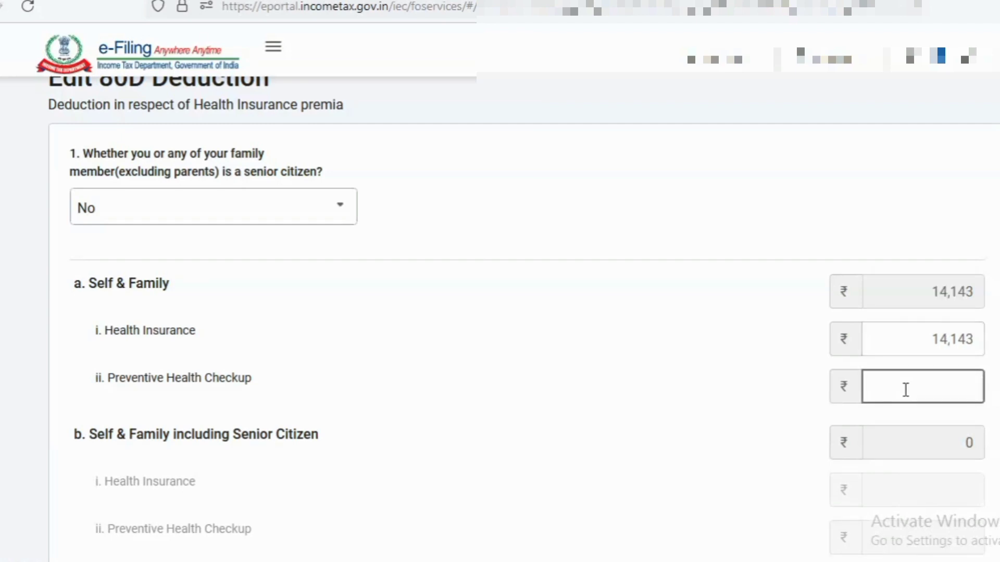
type("5000")
key("Tab")
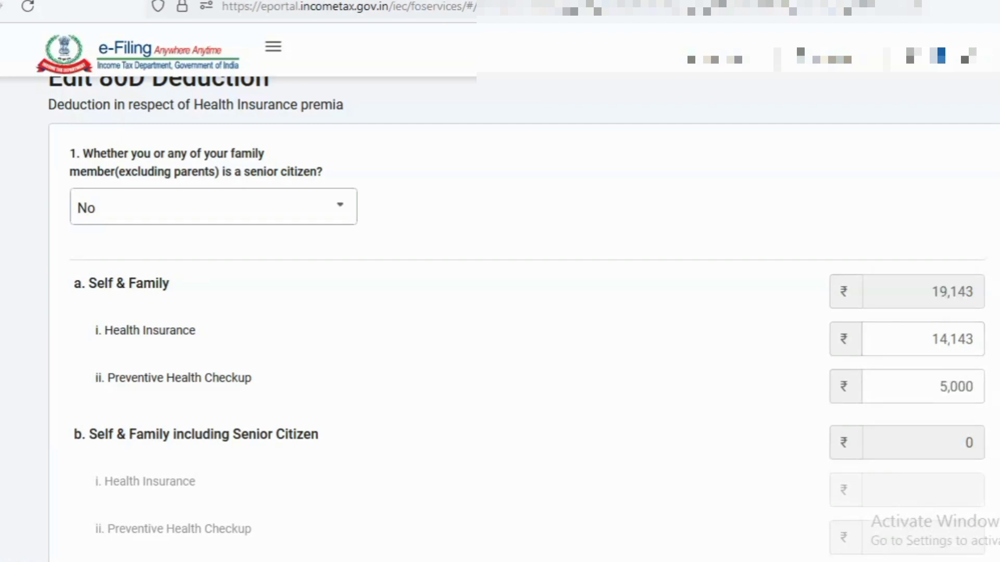
scroll(500, 312, "down", 9)
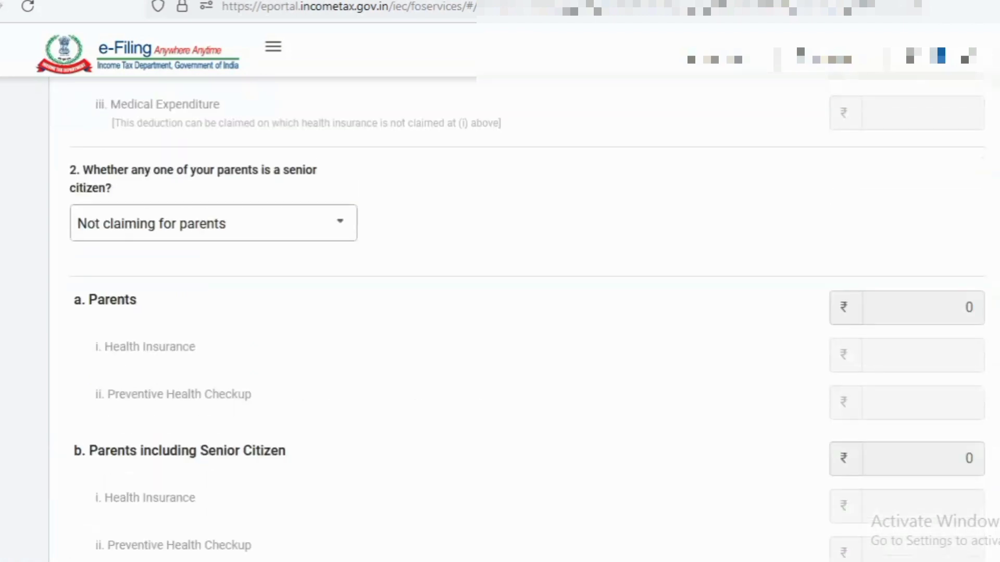
scroll(500, 313, "down", 8)
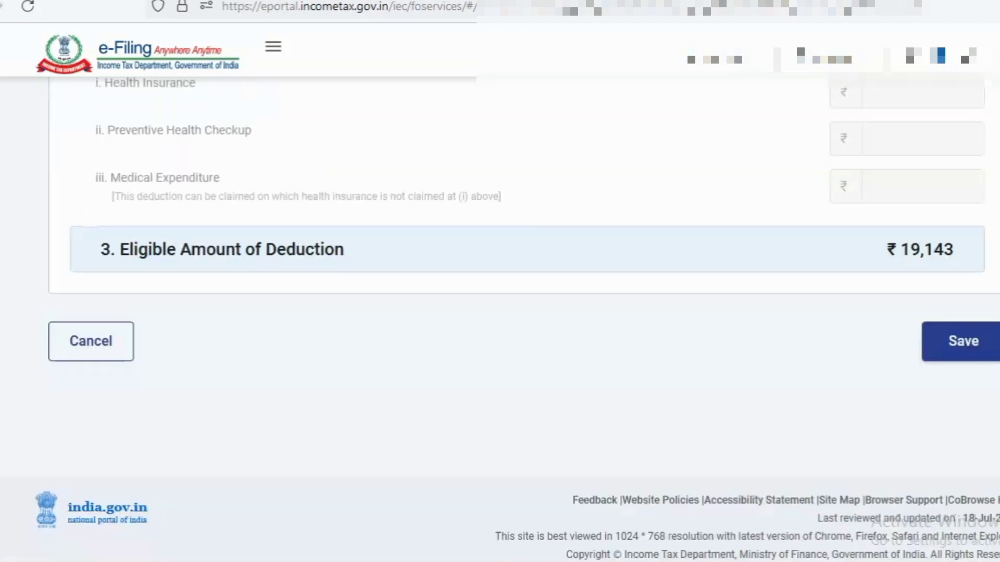
left_click(961, 348)
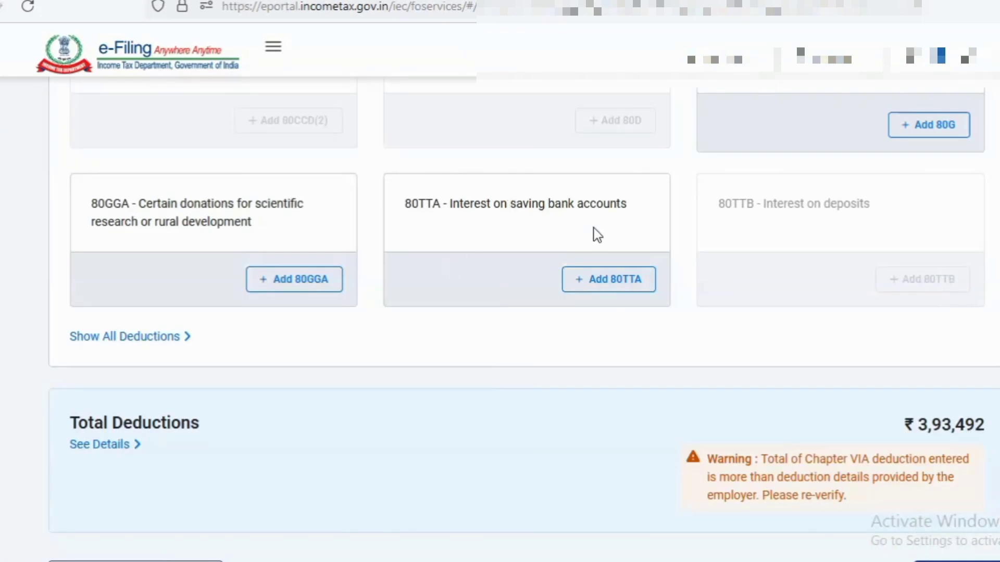
- Add an 80TTA deduction with ₹734 of interest on saving bank accounts
left_click(599, 289)
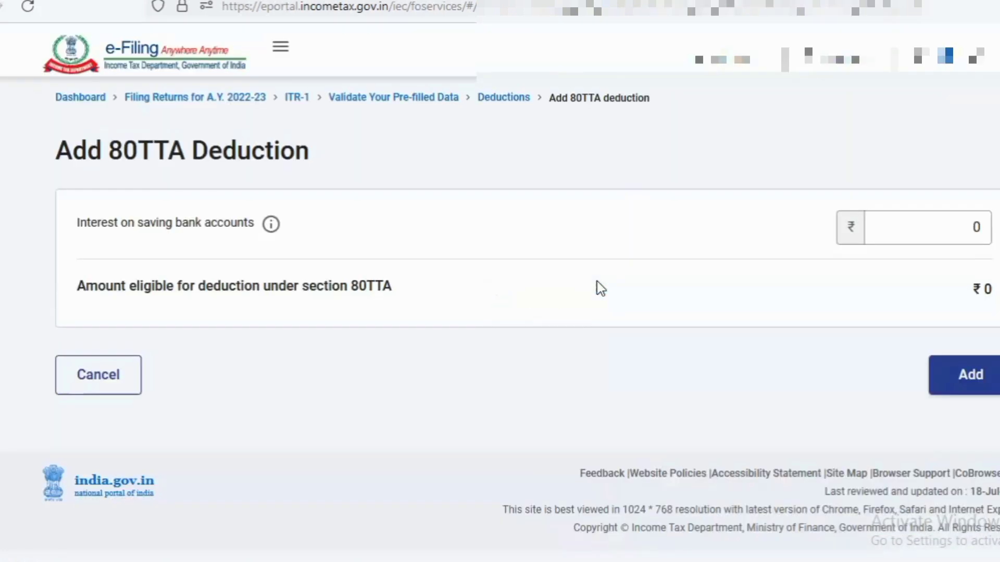
left_click(983, 227)
key("BackSpace")
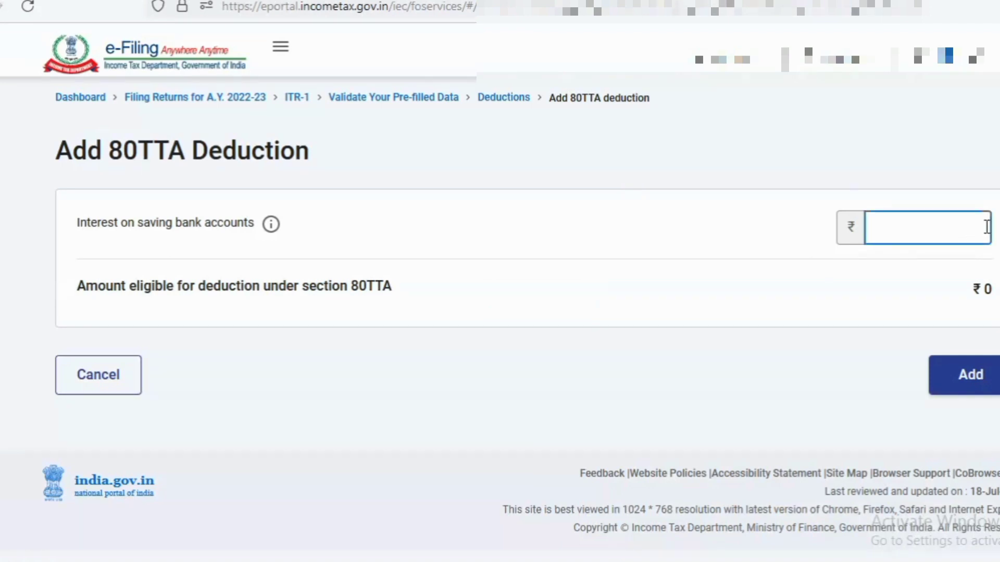
type("734")
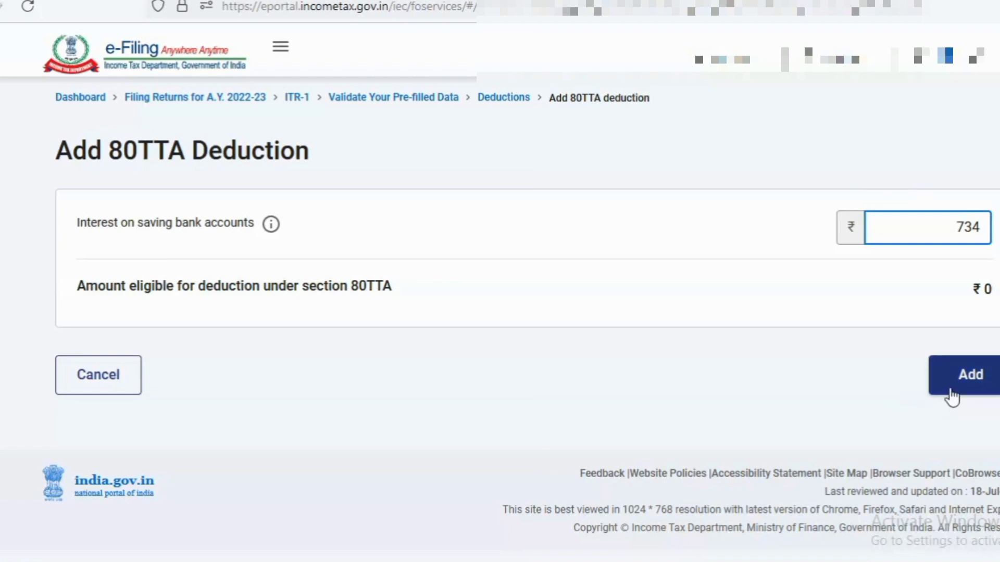
left_click(968, 388)
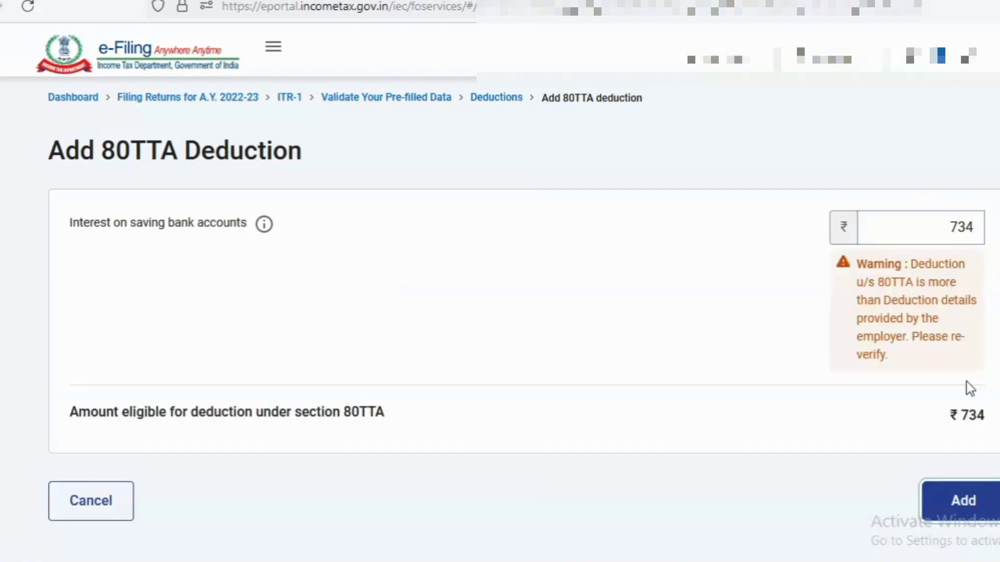
left_click(970, 507)
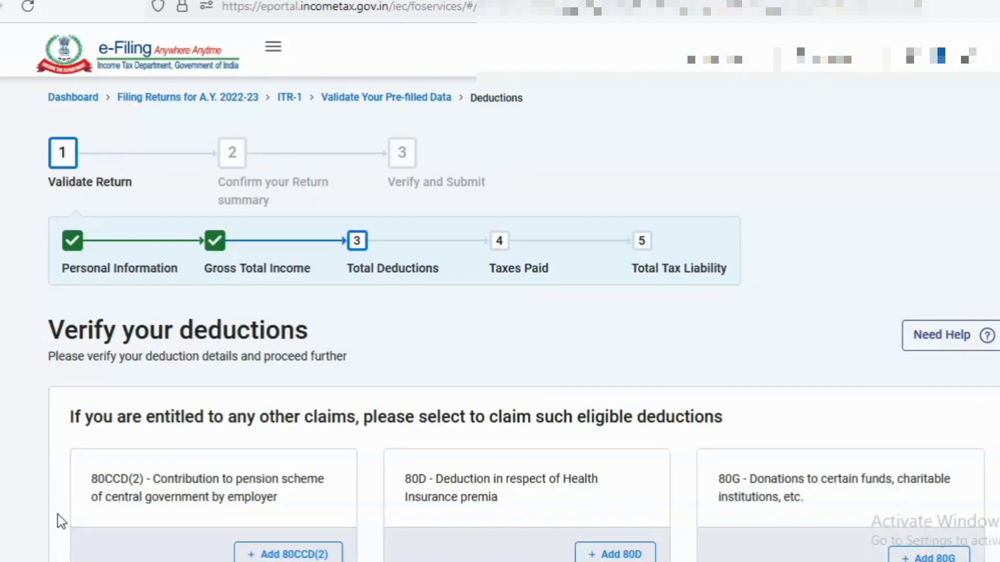
- Confirm the Total Deductions section and open the Tax Paid section at its TDS, TCS and advance tax details
scroll(428, 397, "down", 10)
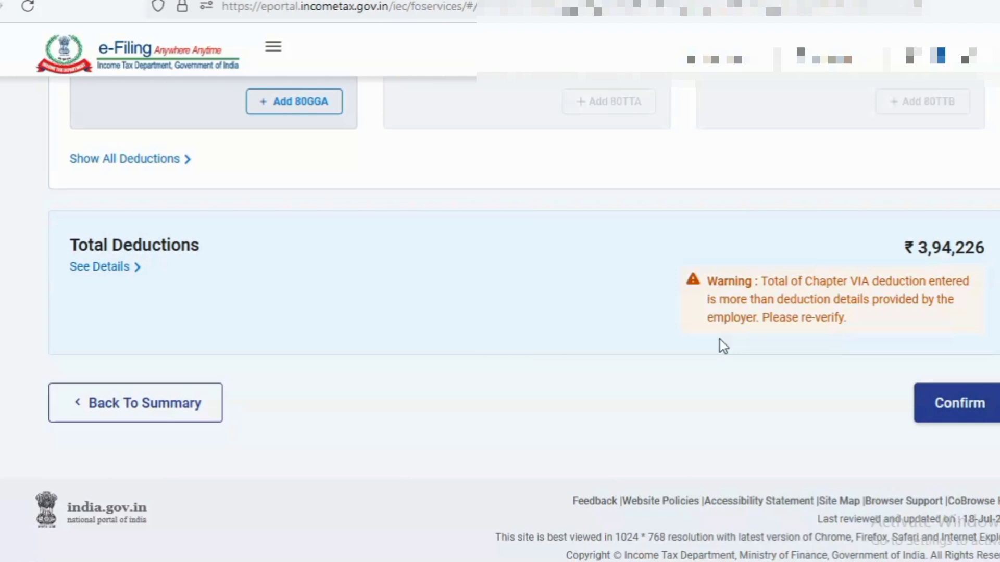
left_click(958, 405)
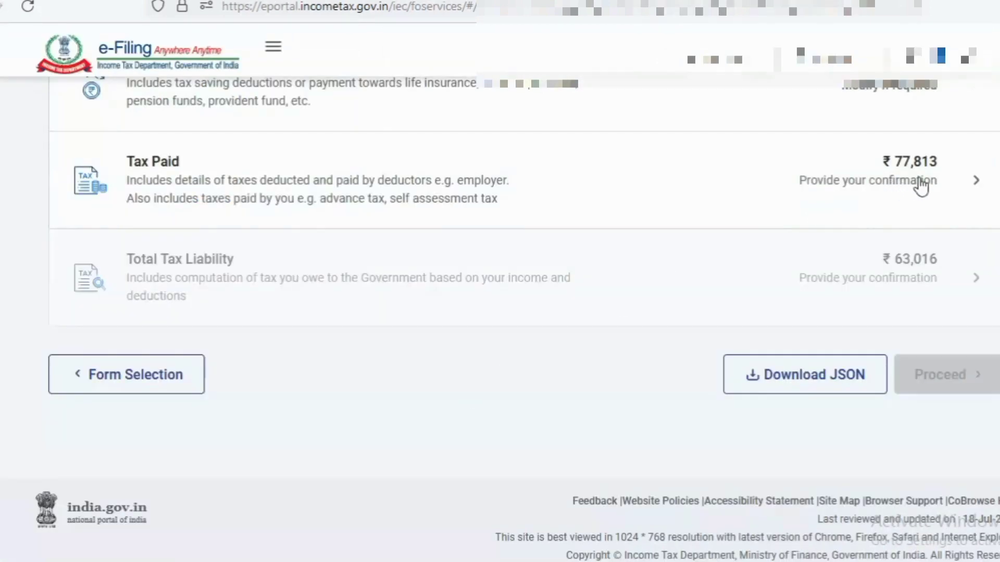
left_click(929, 182)
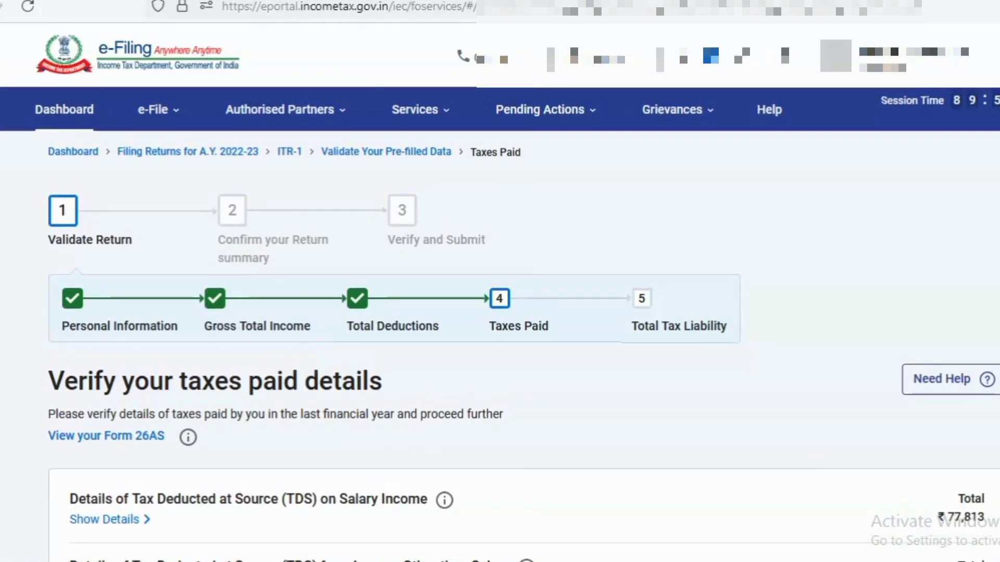
scroll(229, 224, "down", 6)
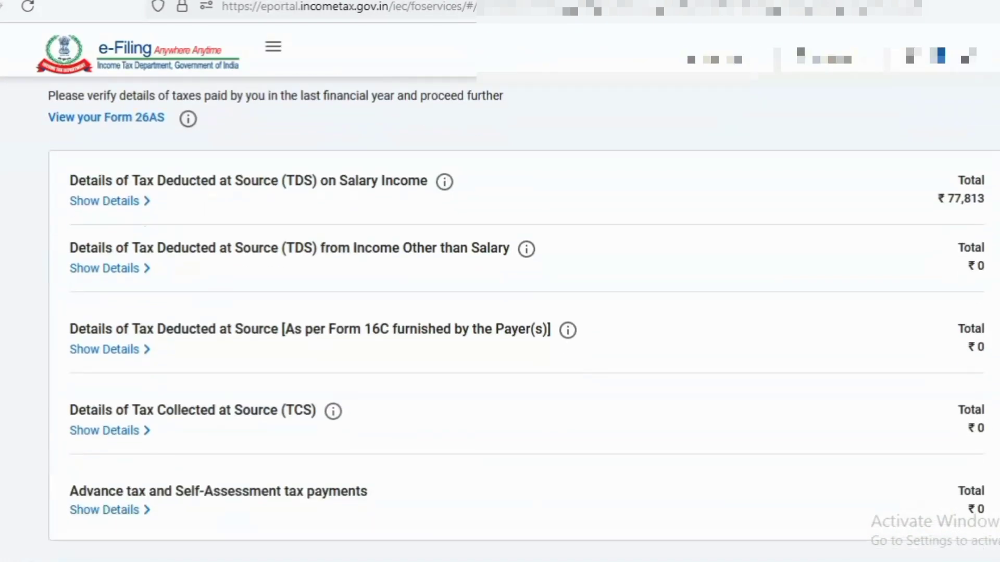
- Expand the details of TDS on salary income, check the deductor entry, and confirm the Tax Paid section
left_click(119, 208)
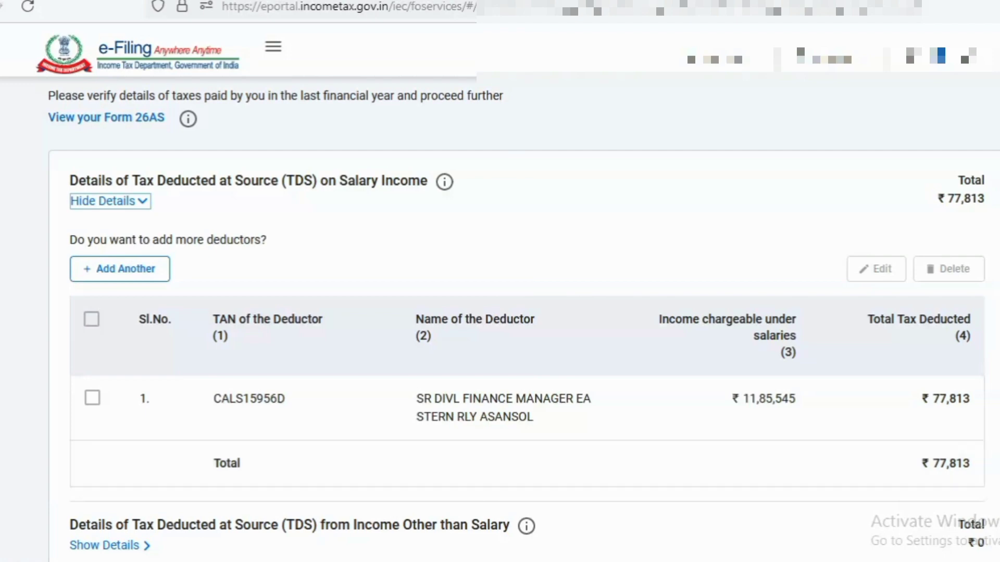
scroll(500, 312, "down", 9)
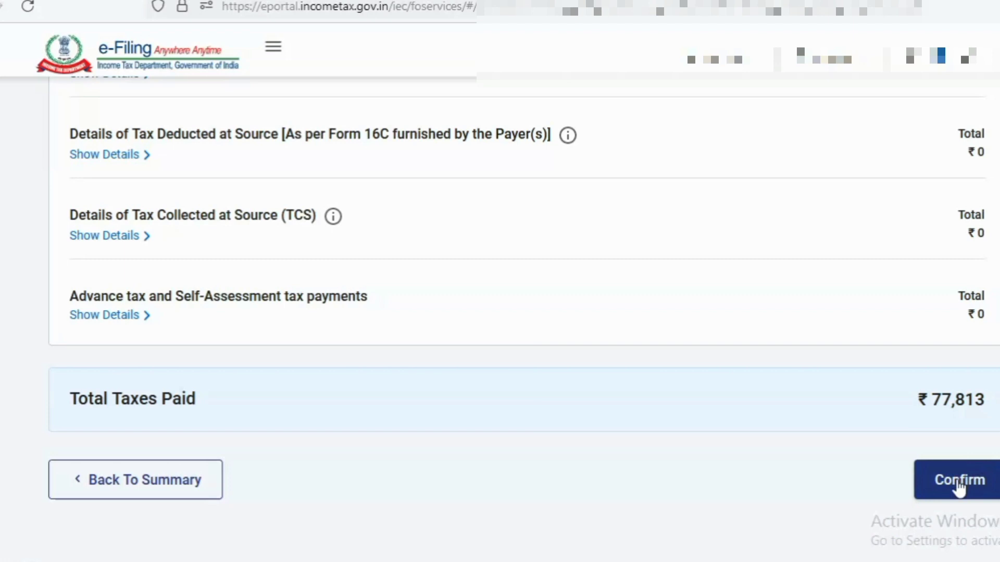
left_click(958, 485)
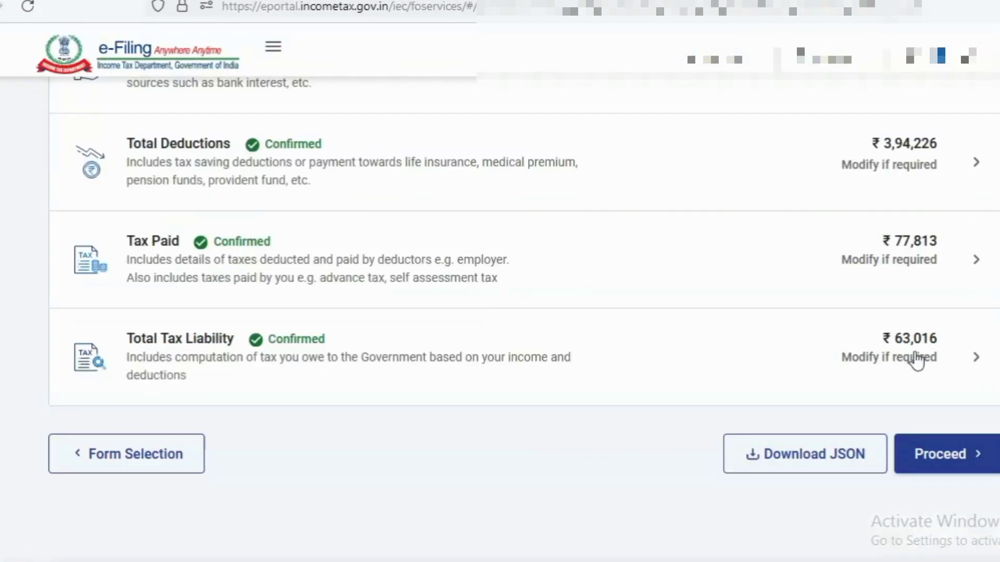
- Open the Total Tax Liability section, review the computation of income, tax, interest and fees, and confirm it
left_click(908, 358)
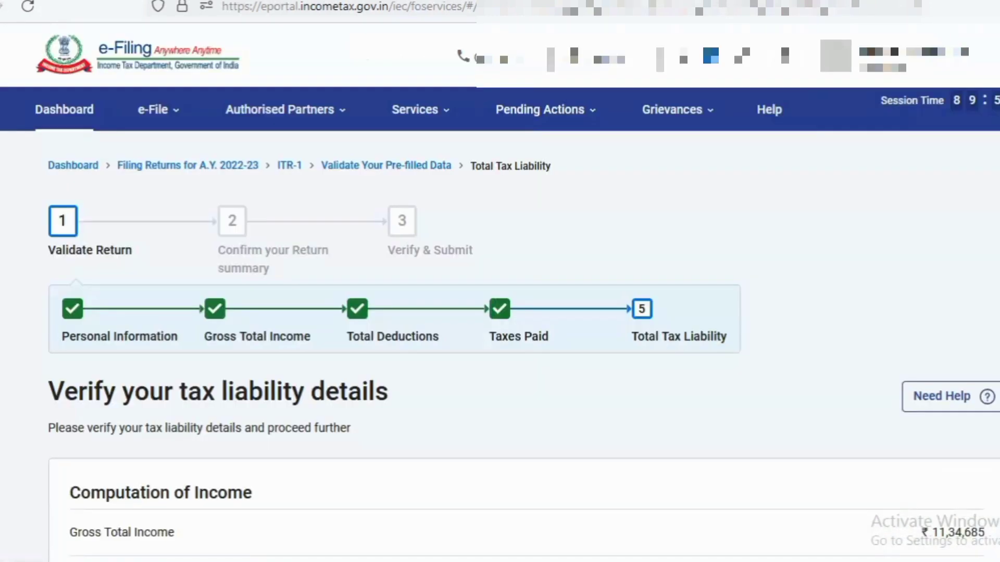
scroll(500, 365, "down", 5)
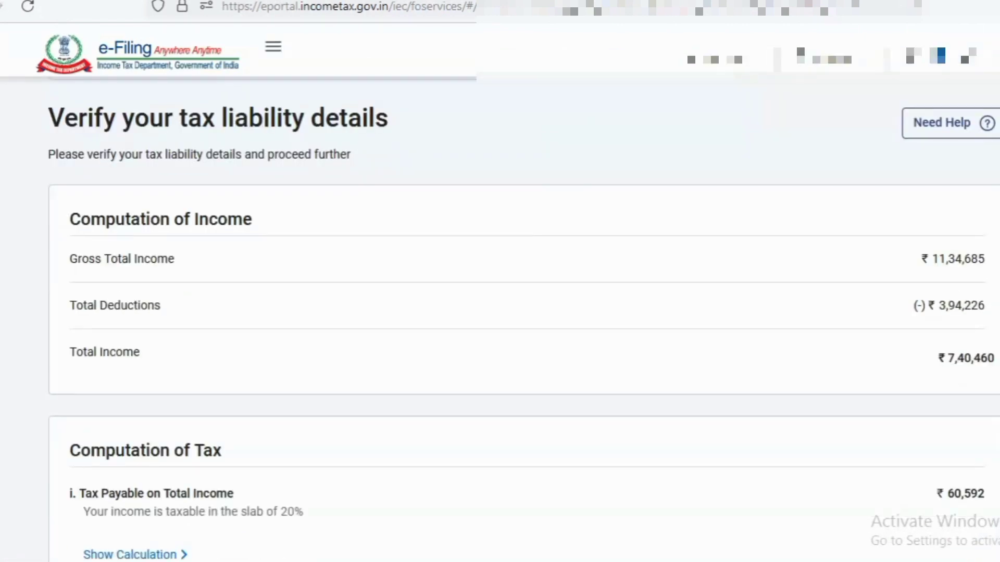
scroll(500, 312, "down", 6)
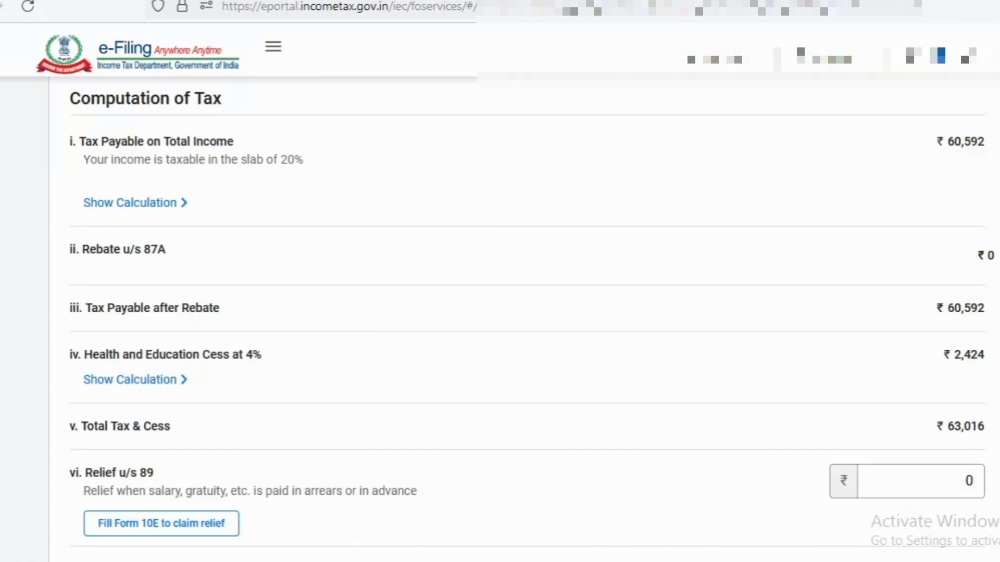
scroll(521, 313, "down", 6)
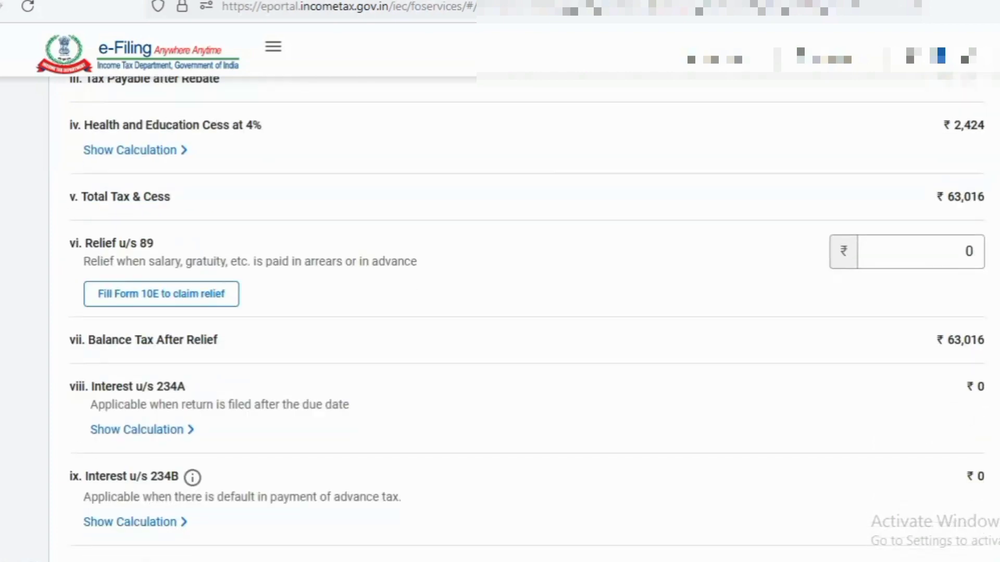
scroll(521, 313, "down", 3)
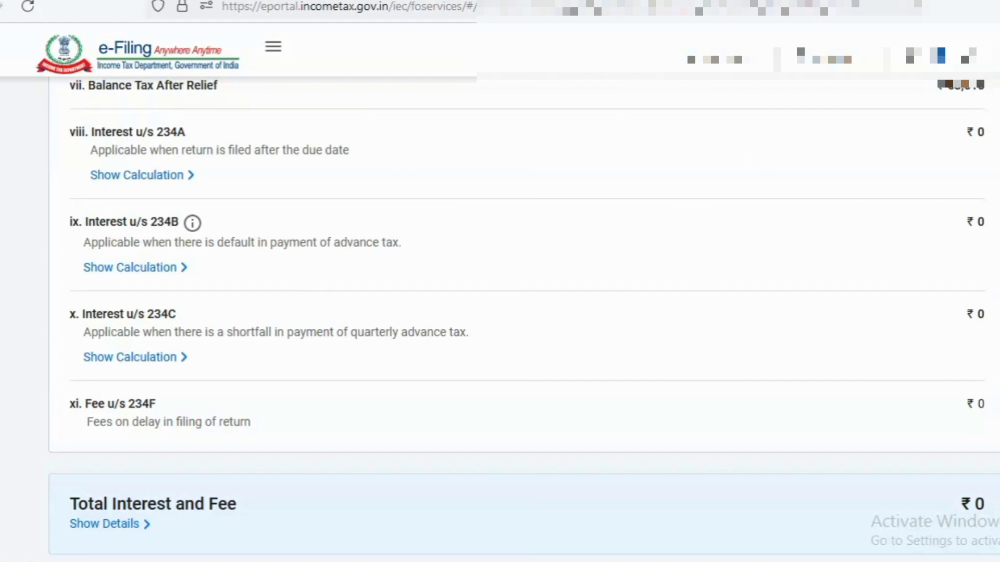
scroll(957, 458, "down", 6)
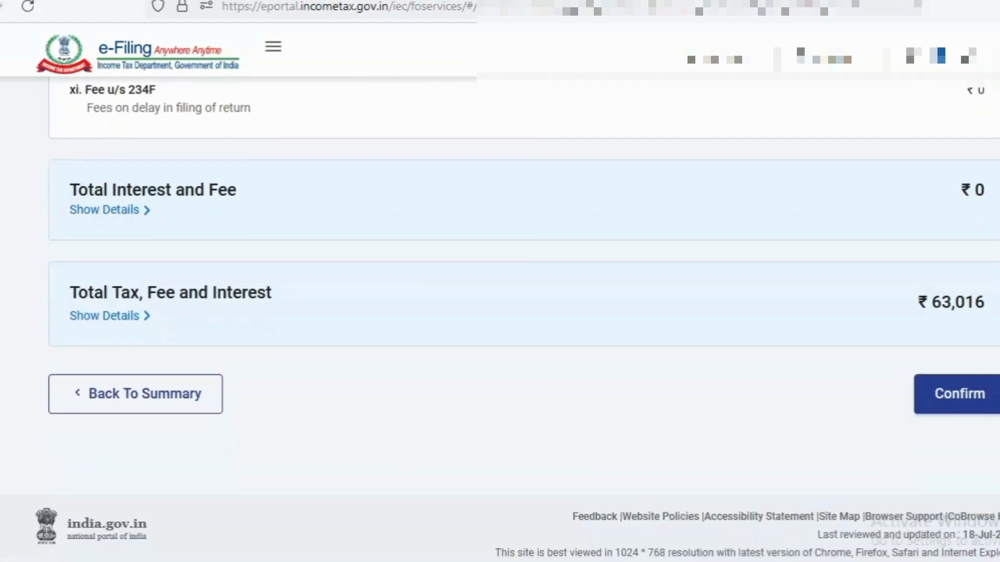
left_click(991, 383)
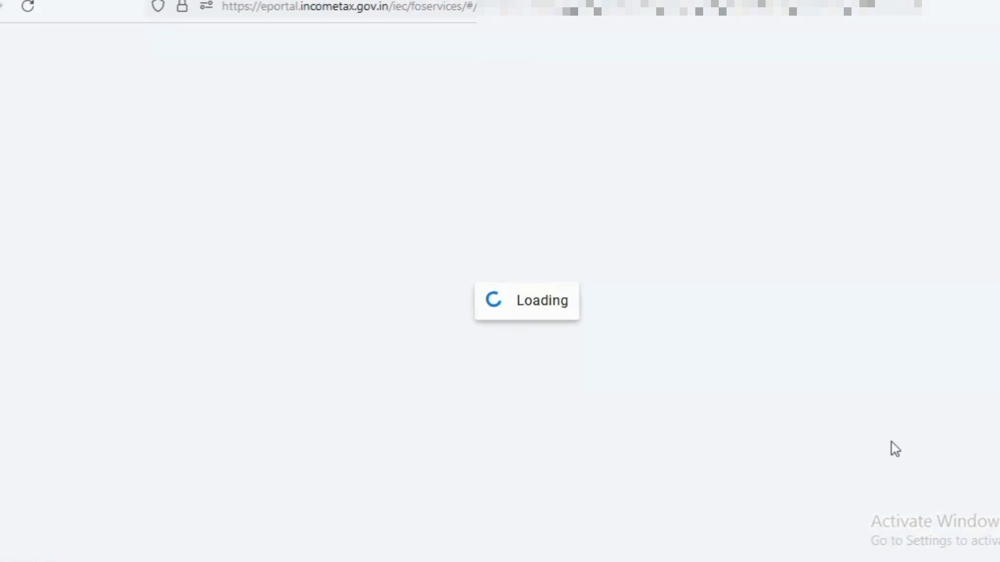
- Proceed from the validated sections to the tax summary, review the refund calculation, and continue to the return preview
scroll(891, 358, "down", 10)
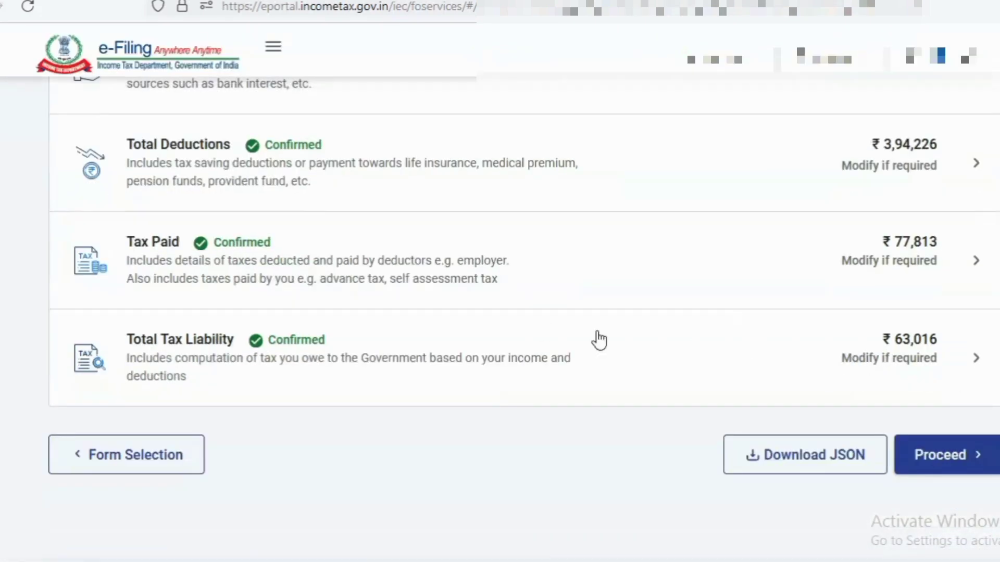
left_click(939, 463)
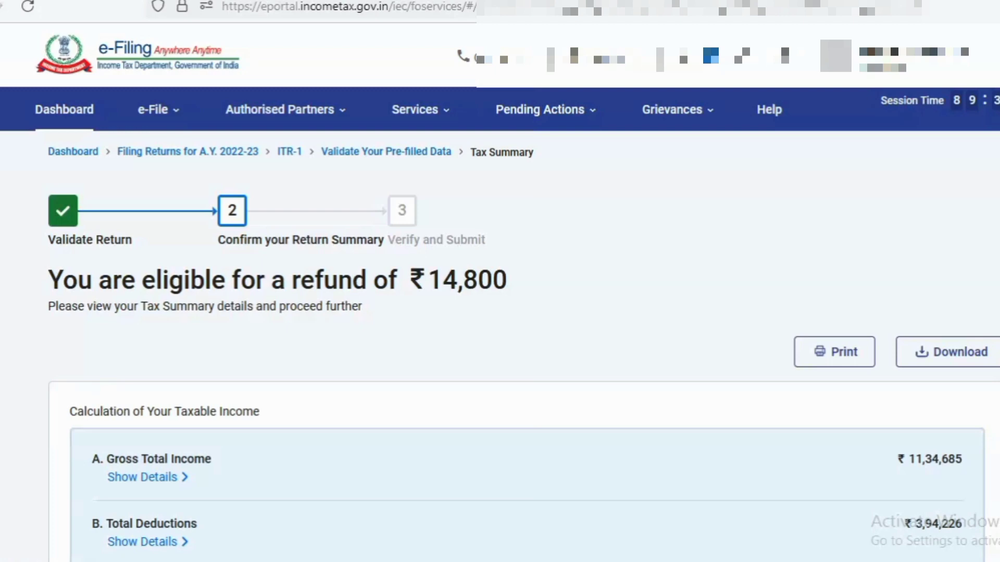
scroll(500, 338, "down", 7)
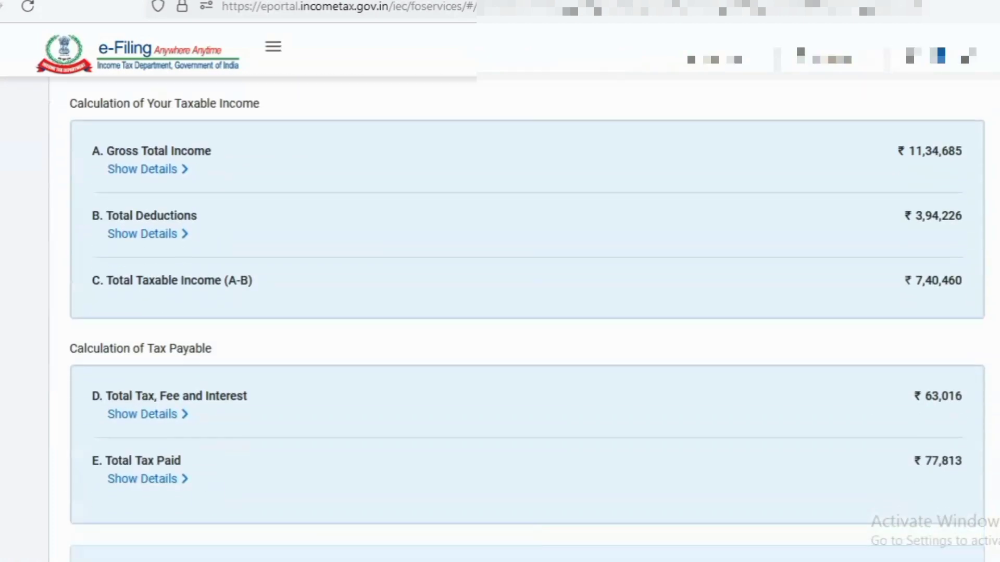
scroll(500, 313, "down", 5)
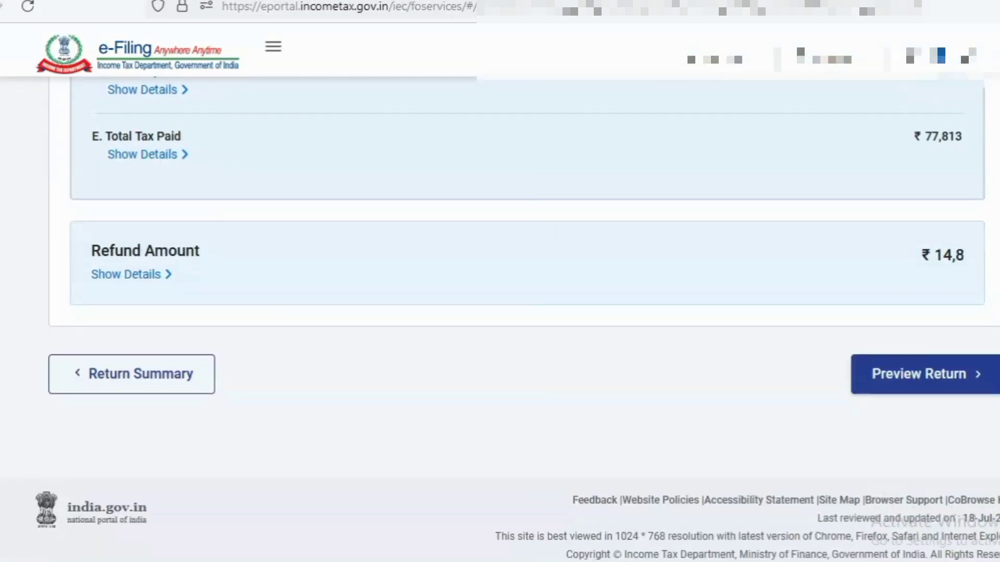
left_click(912, 388)
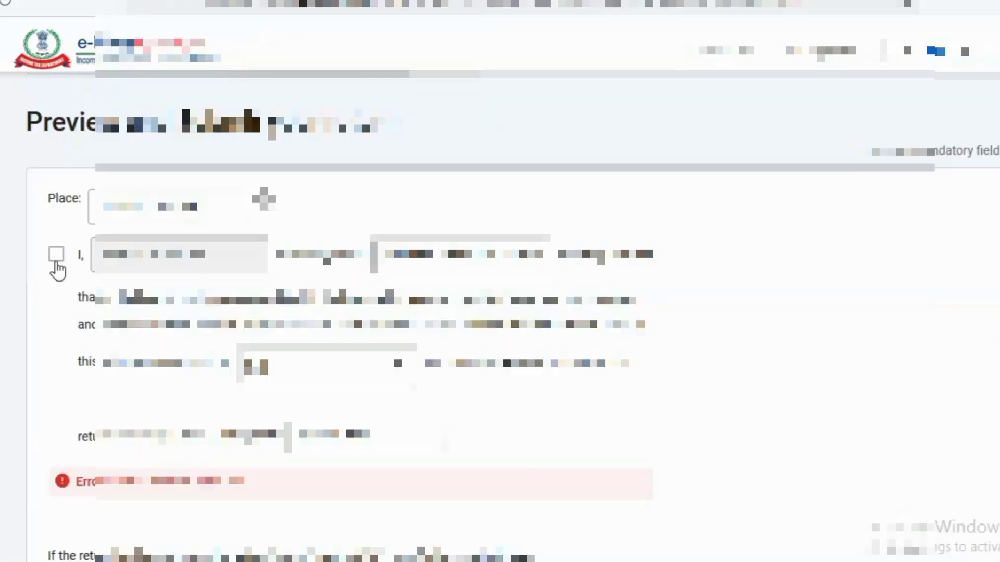
- Accept the self-declaration, leave the tax return preparer fields blank, and proceed to the preview
left_click(56, 255)
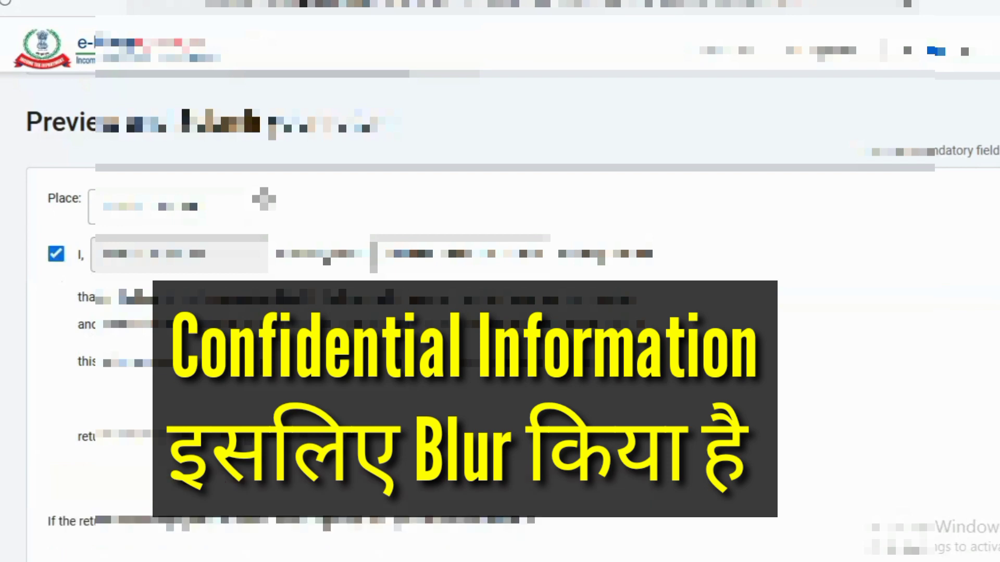
scroll(500, 312, "down", 7)
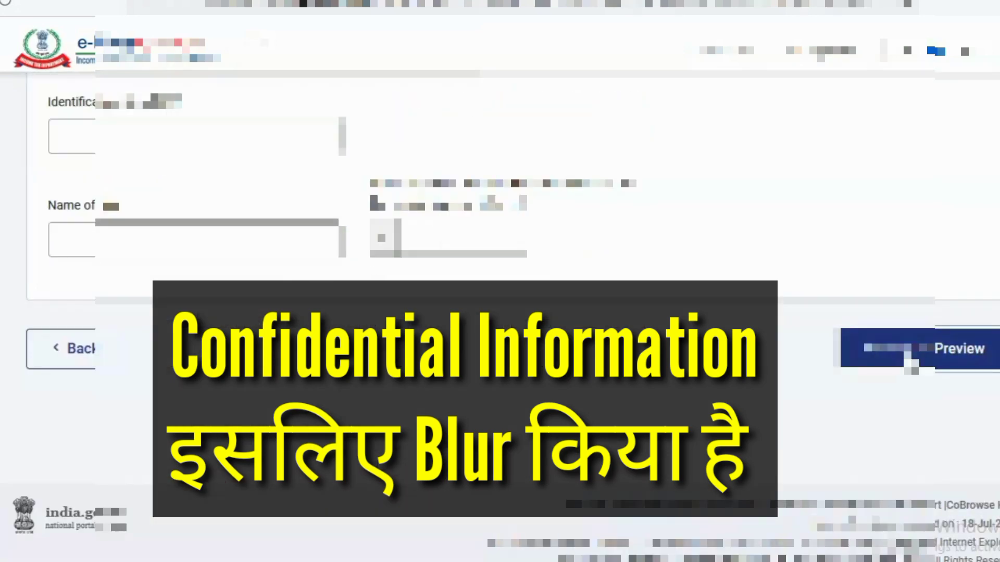
left_click(909, 350)
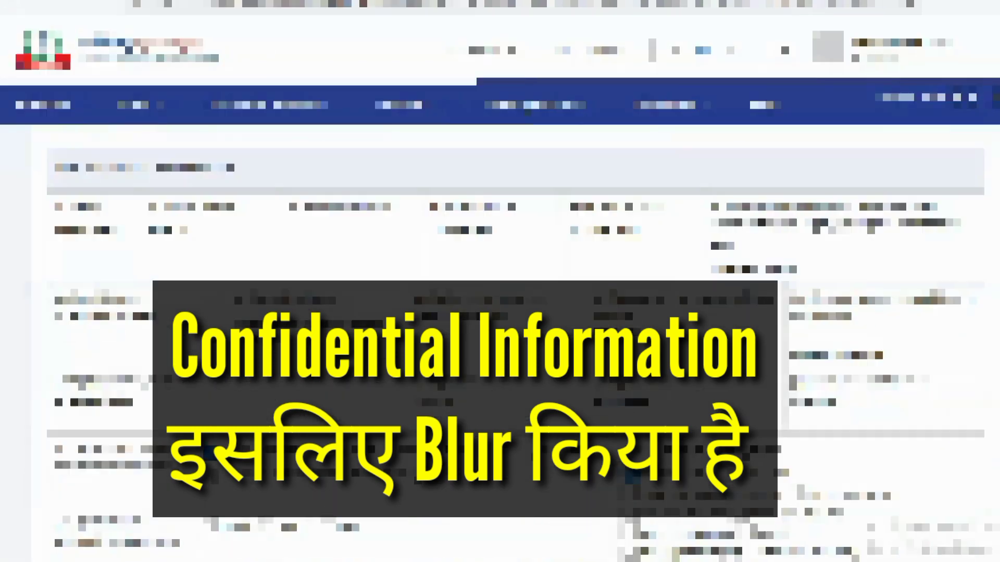
- Review the full return preview through to its end and proceed to validation
scroll(489, 392, "down", 5)
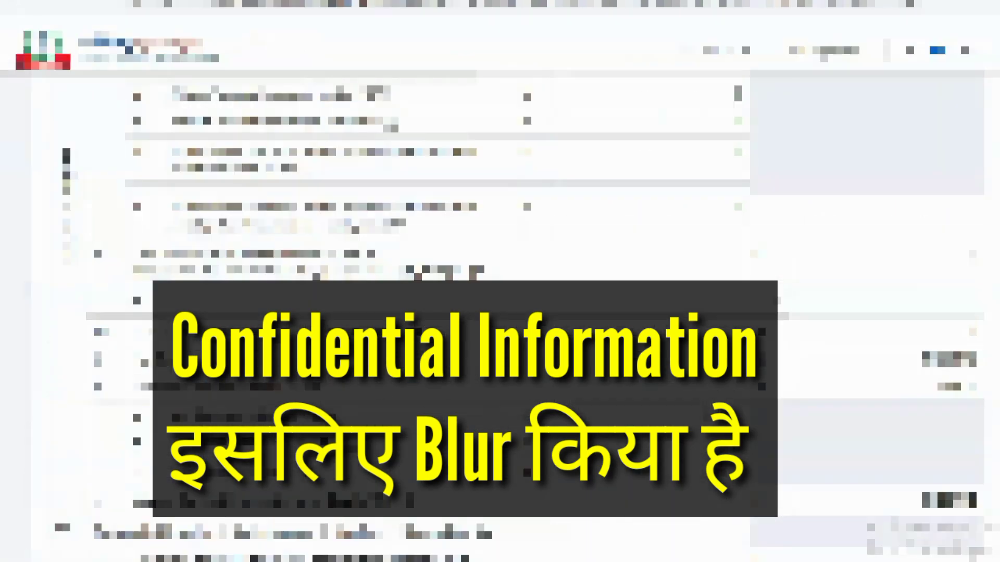
scroll(490, 313, "down", 10)
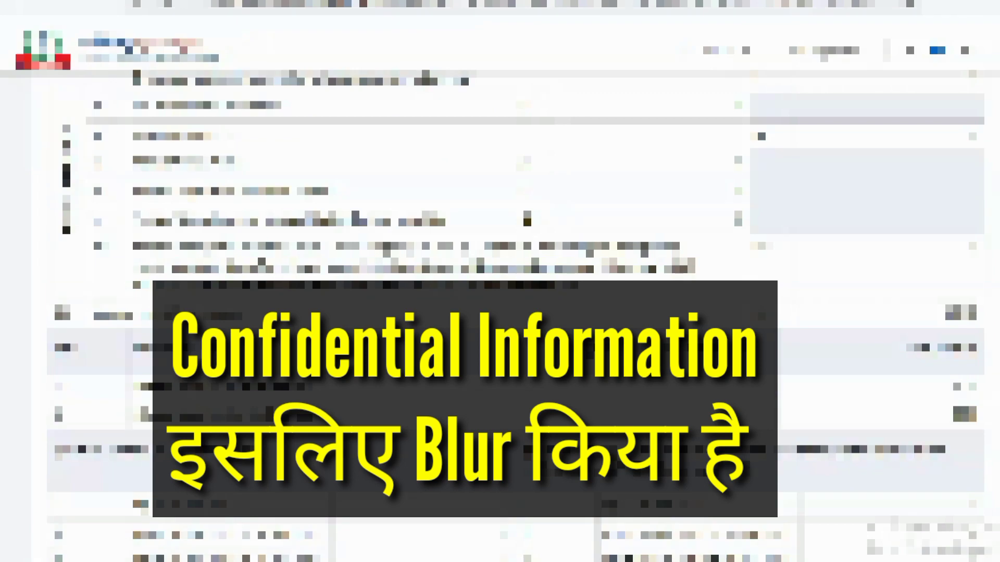
scroll(490, 312, "down", 10)
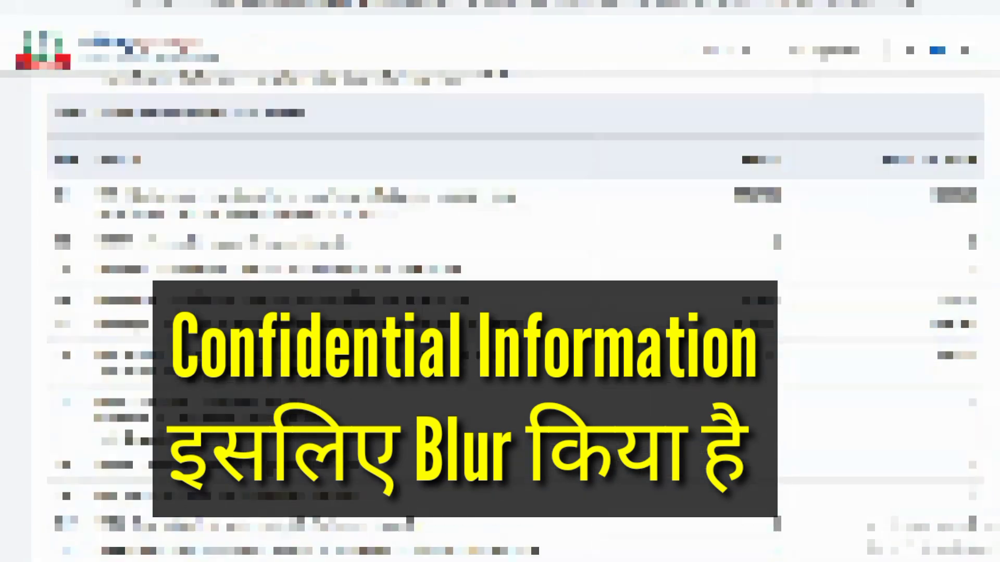
scroll(489, 312, "down", 10)
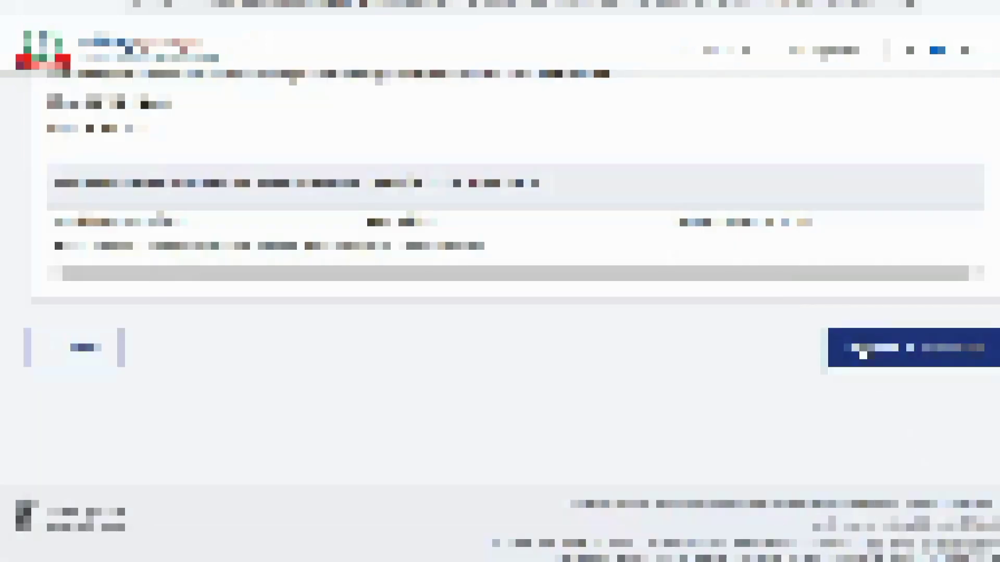
left_click(863, 355)
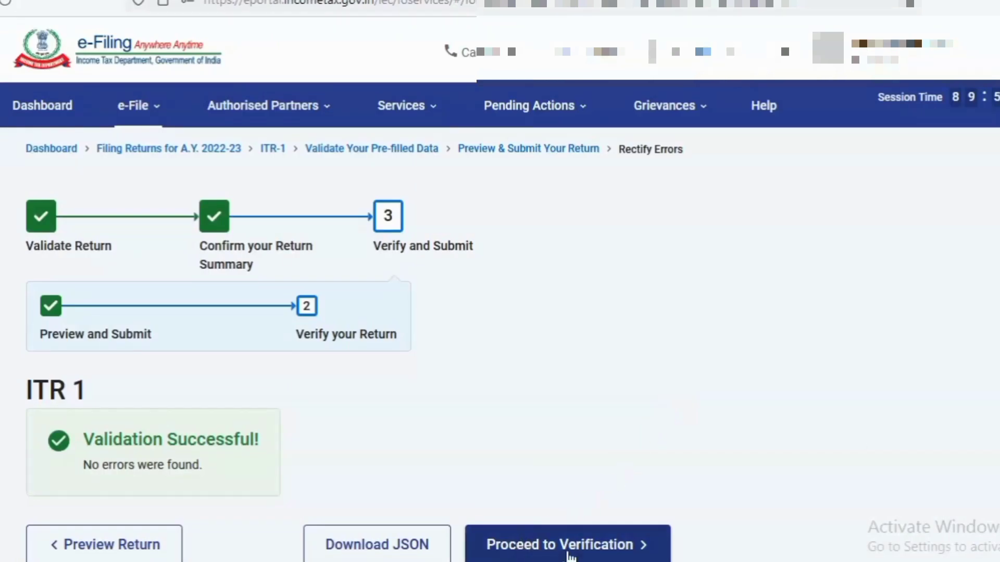
- Proceed to verification, choose e-Verify Later as the verification method, and submit the return
left_click(568, 554)
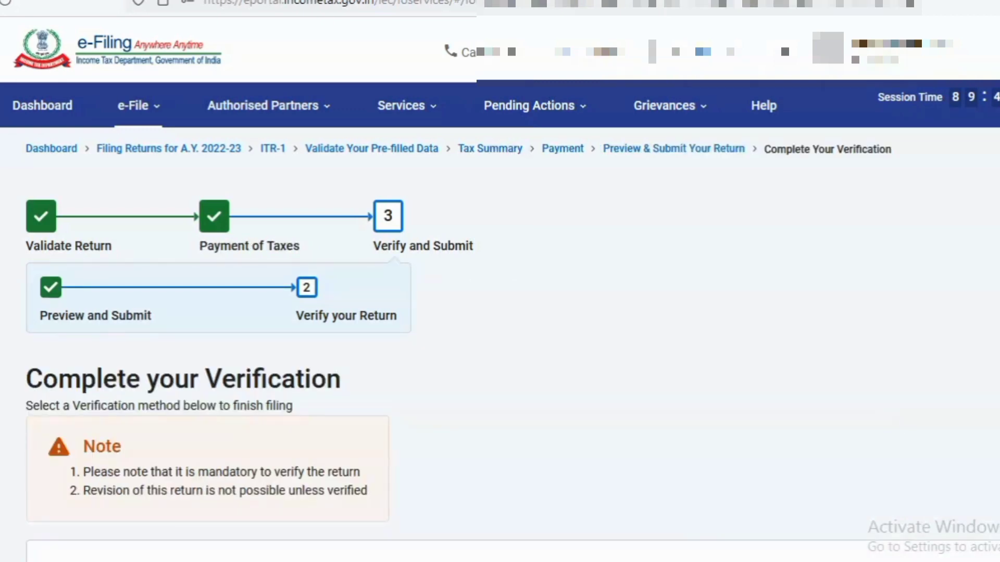
scroll(614, 401, "down", 6)
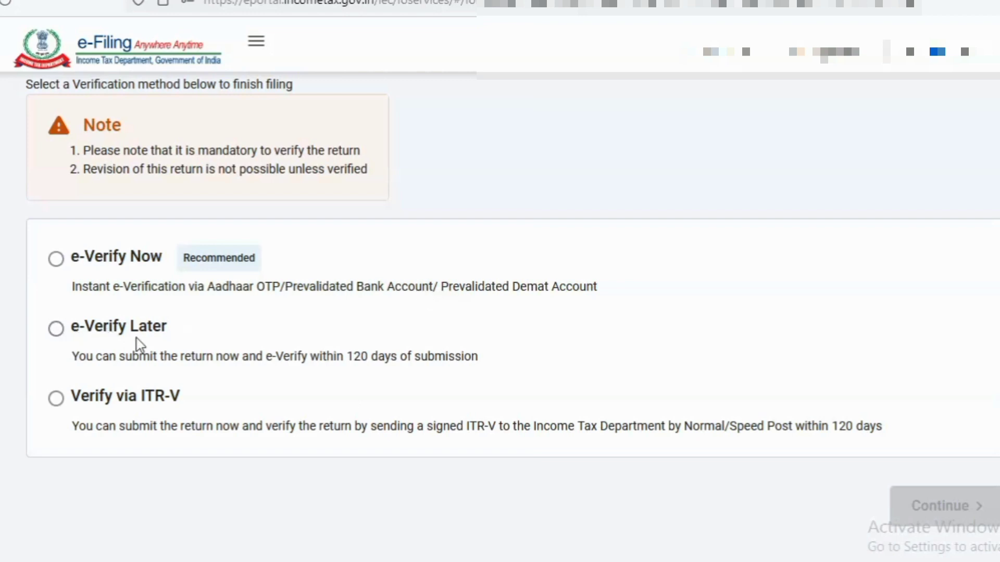
left_click(58, 329)
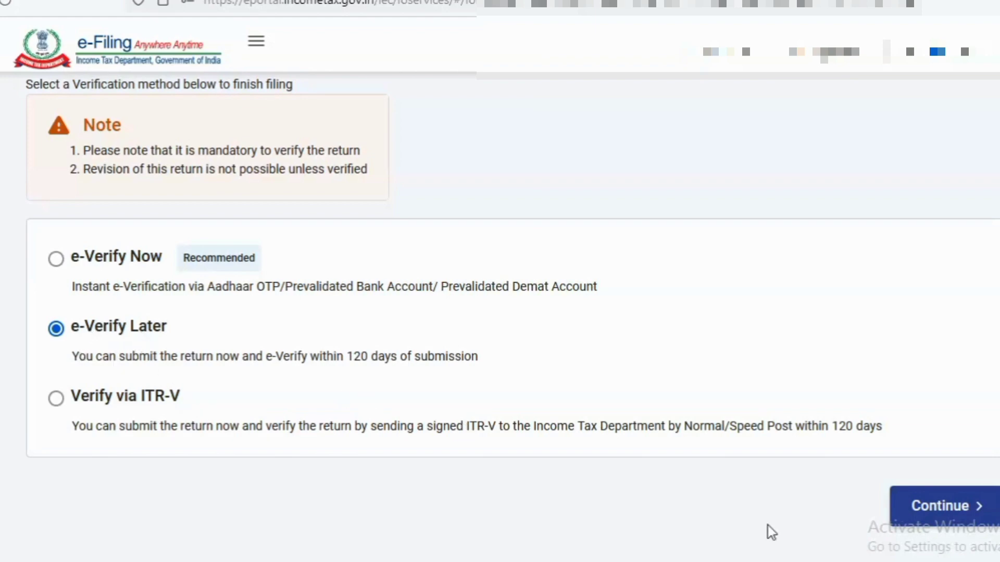
left_click(957, 507)
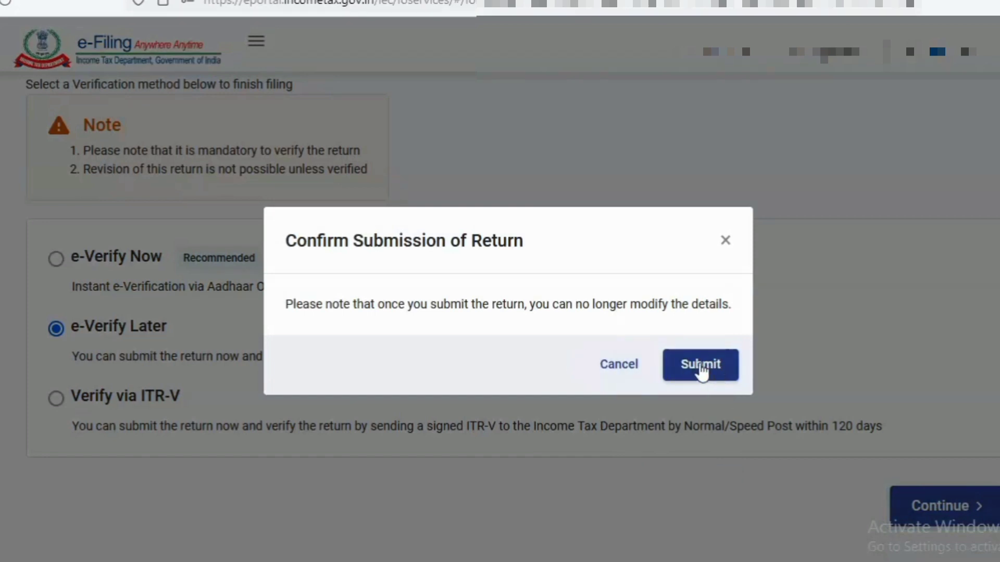
left_click(701, 368)
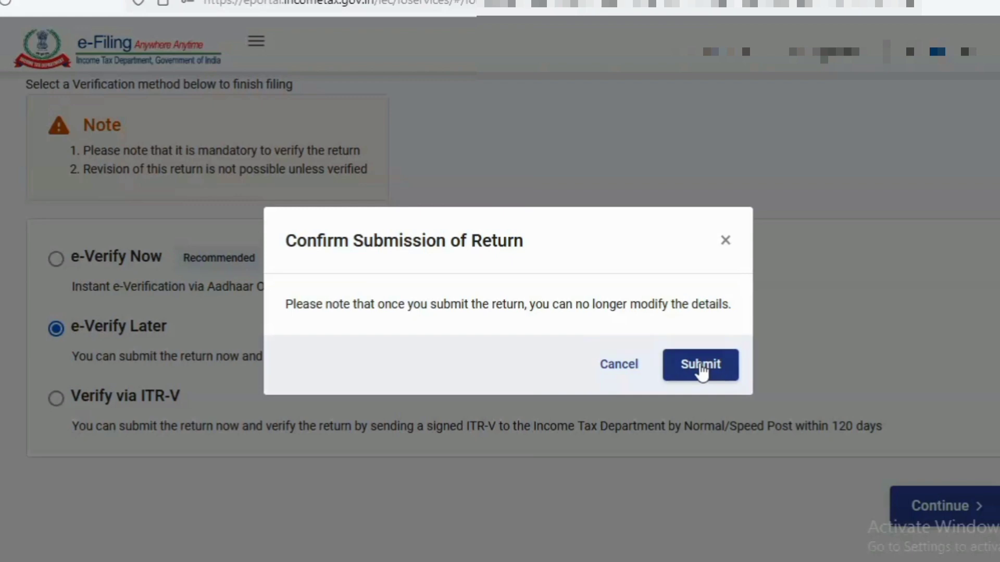